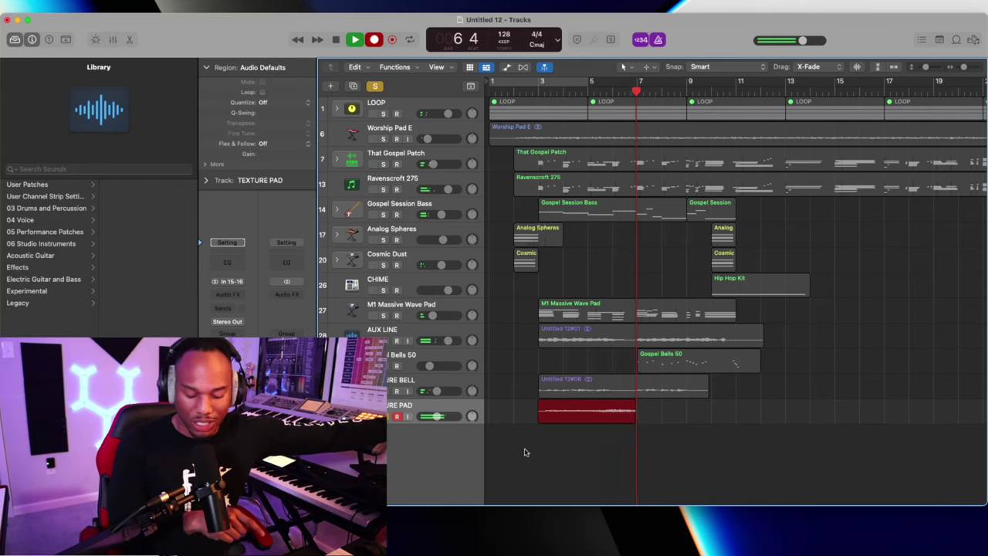
Save the new project with its single Classic Electric Piano track
key("ctrl+s")
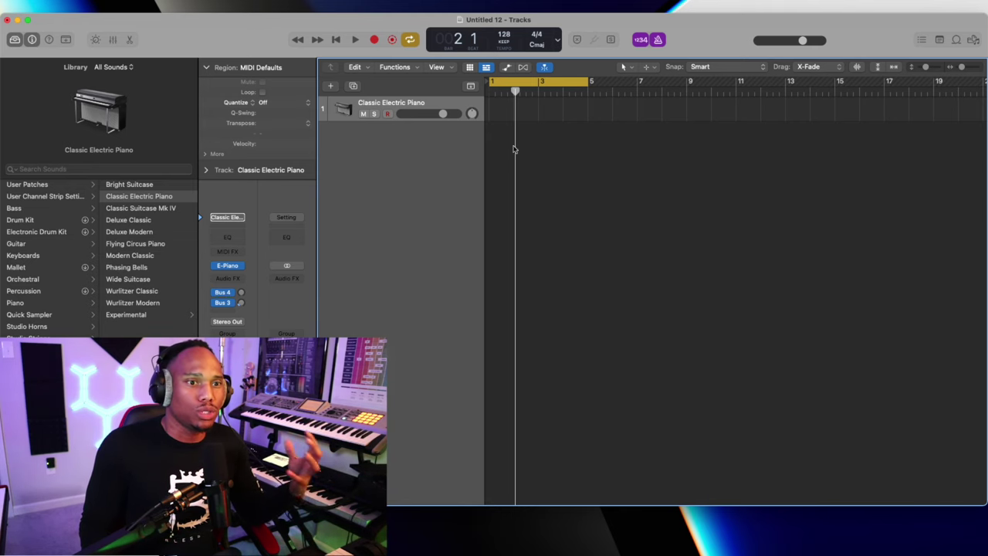
Load the Premium Church Vol.2 patch from User Patches > Pro Drum Loops and record a take at bar 1
left_click(27, 183)
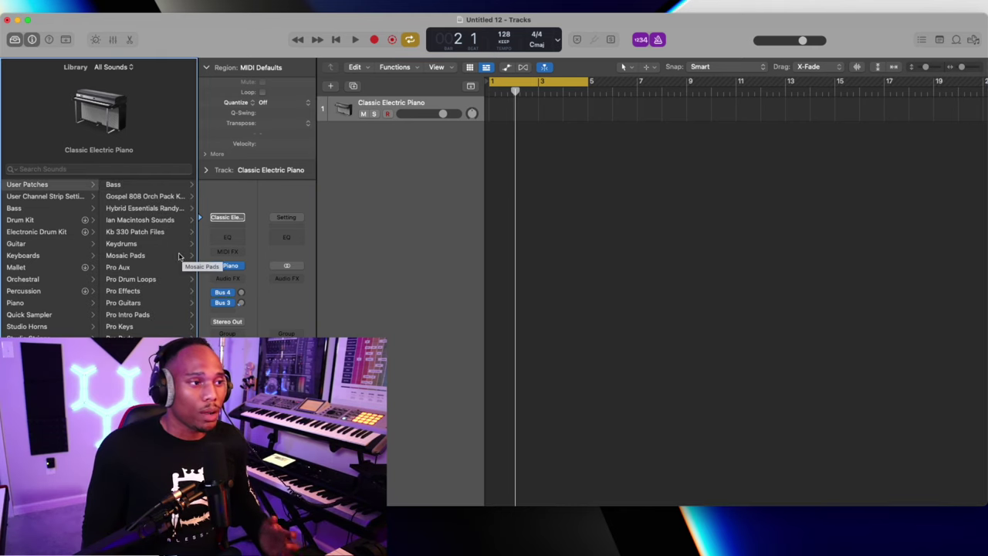
left_click(155, 279)
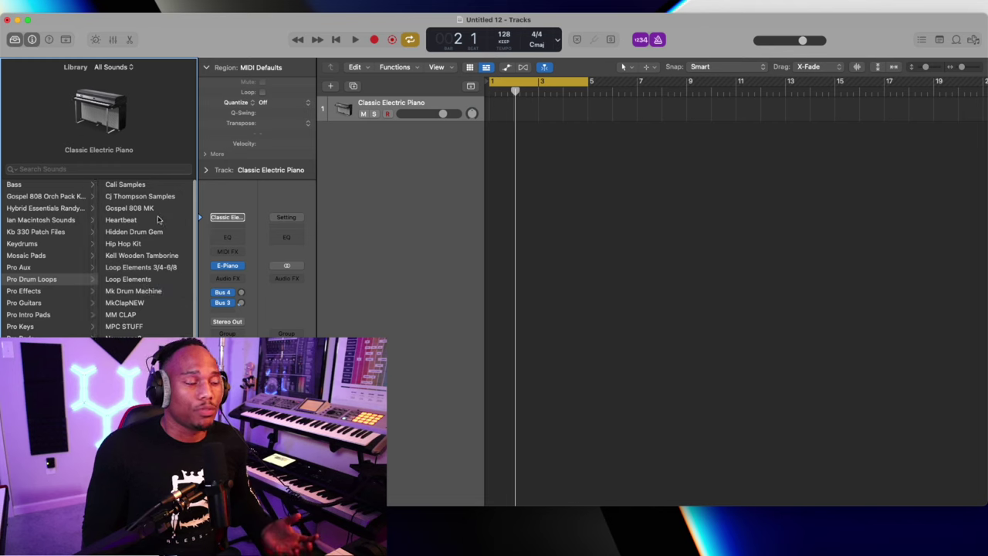
left_click(125, 185)
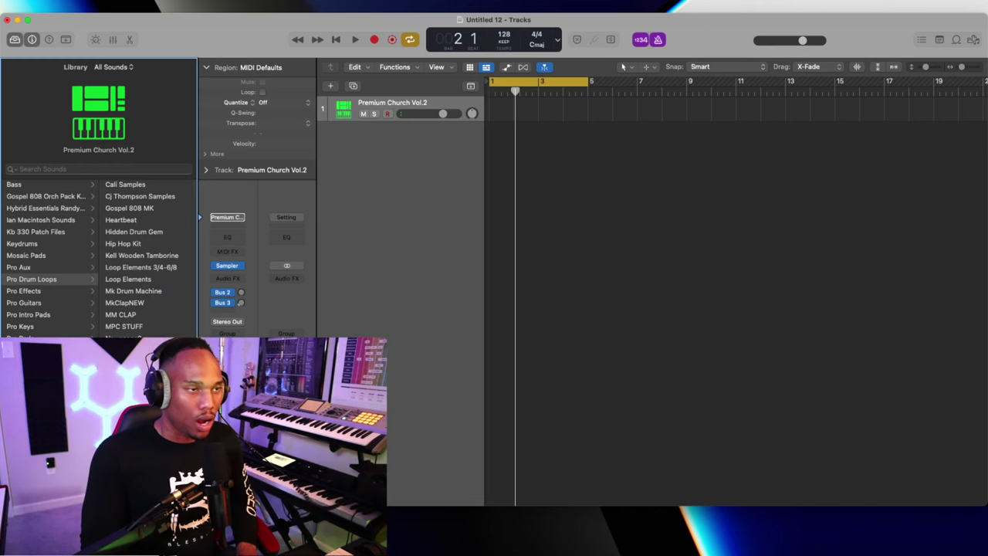
key("r")
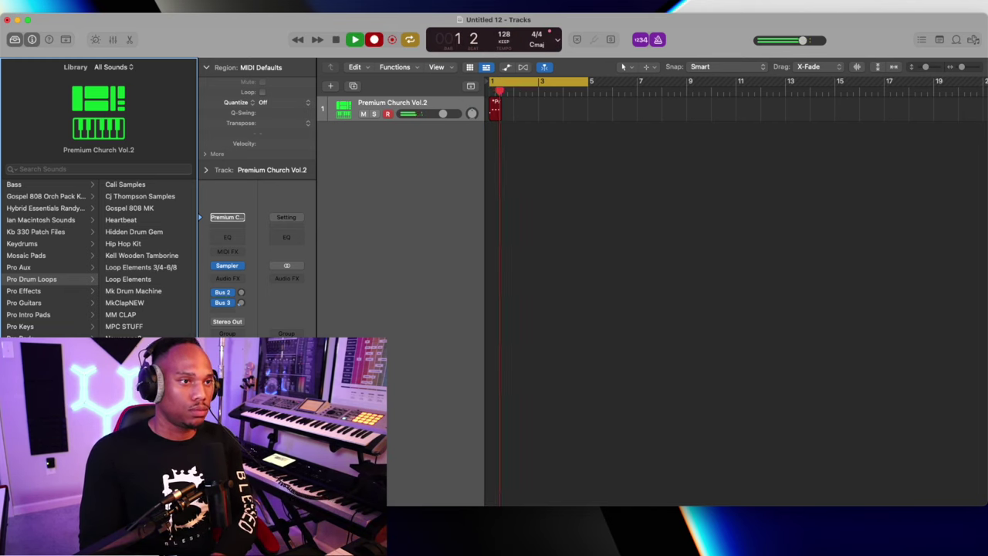
key("space")
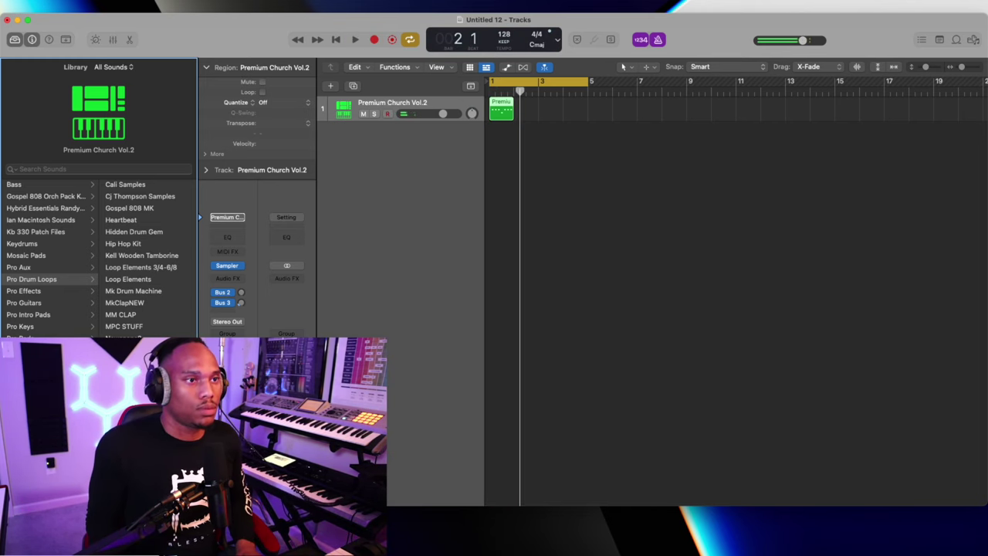
Rename the track to 'shaker' and open its recorded region in the Piano Roll
double_click(390, 102)
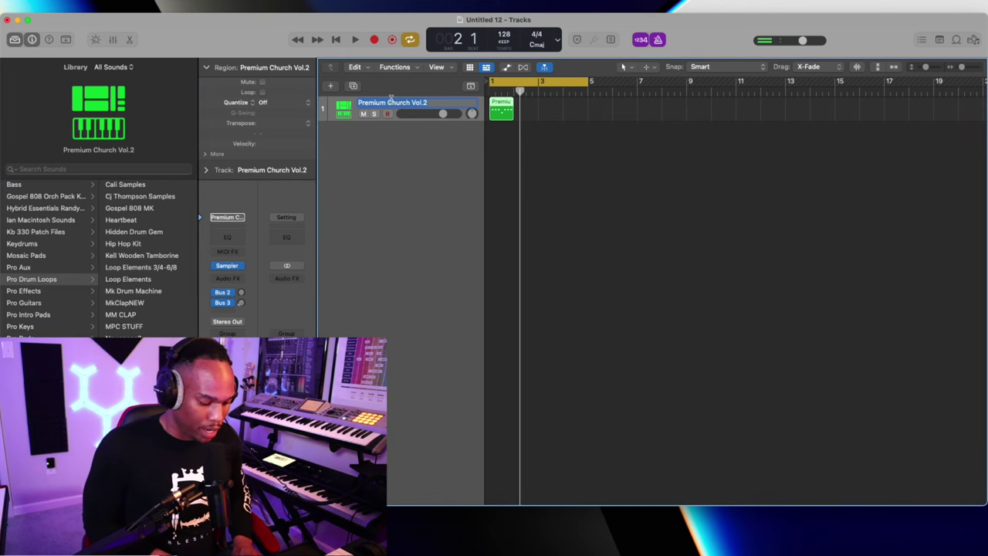
type("shaker")
left_click(518, 184)
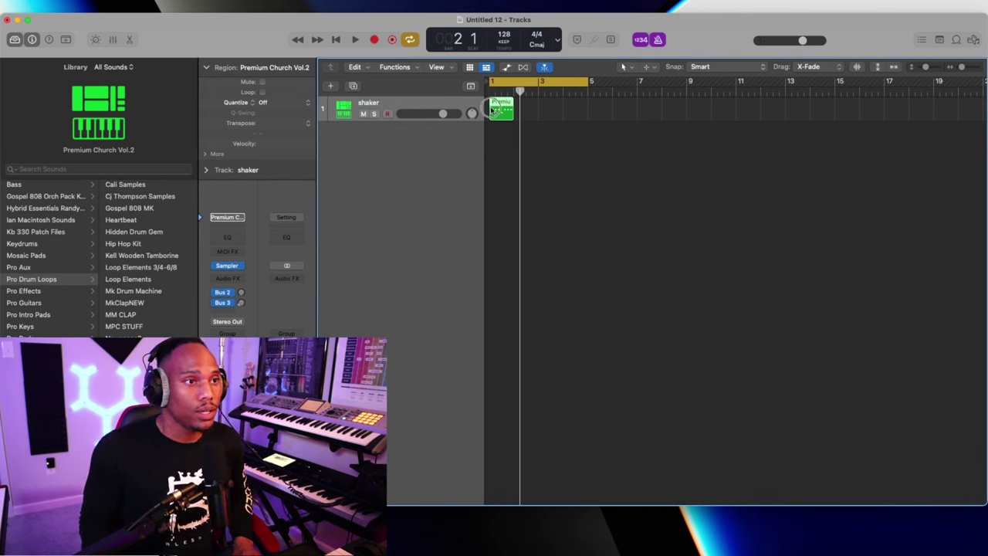
key("p")
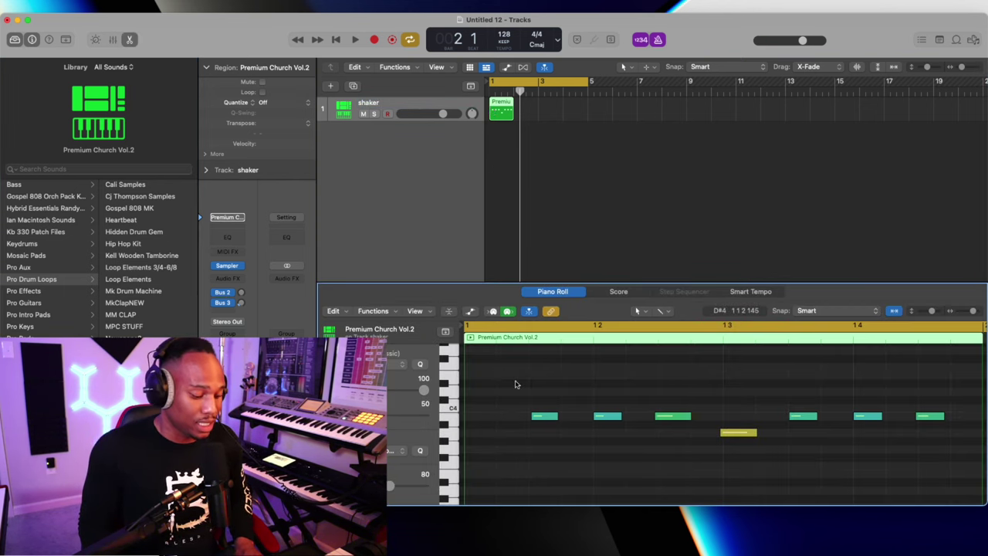
Copy the one-bar shaker region across bars 1–4, join the copies with Cmd+J, and play it back
key("super+a")
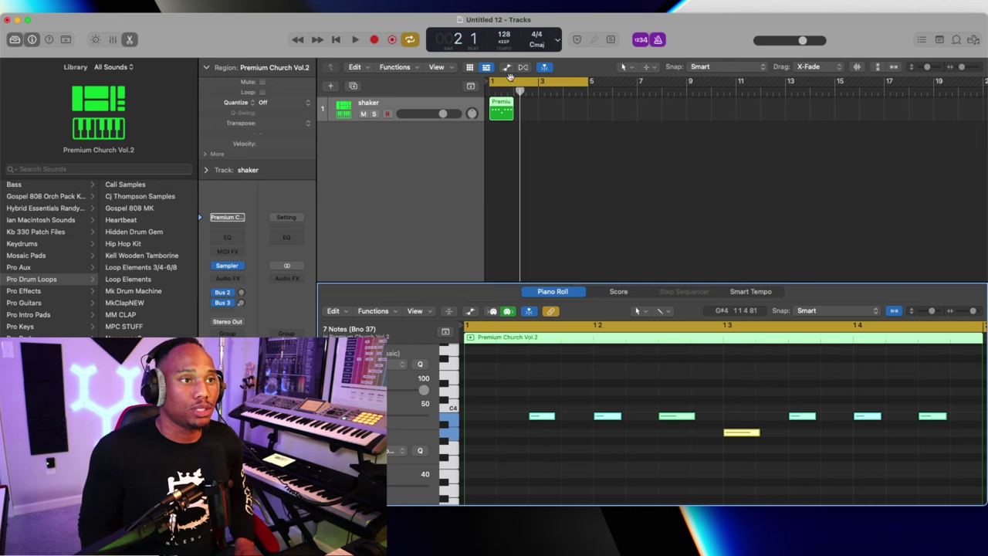
left_click(508, 115)
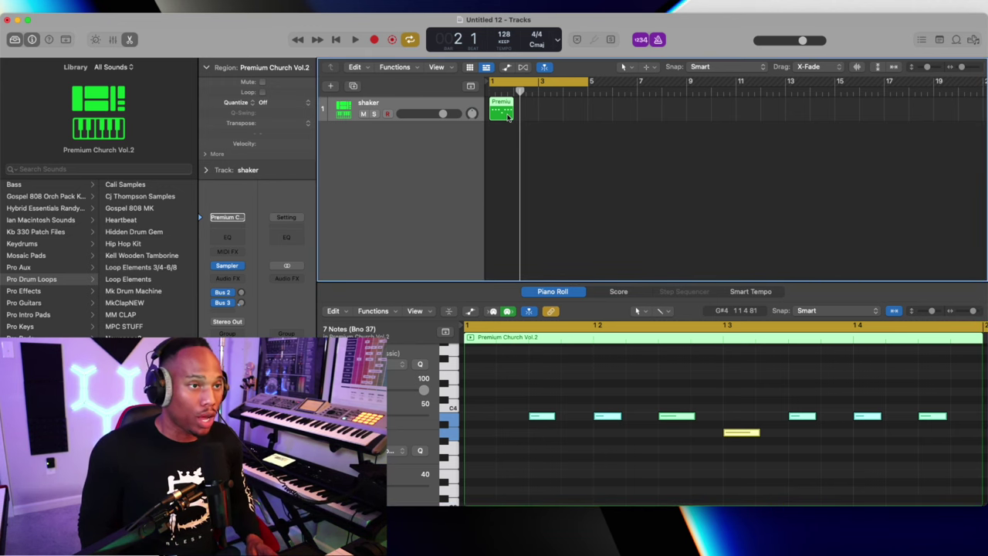
left_click_drag(508, 116, 328, 92)
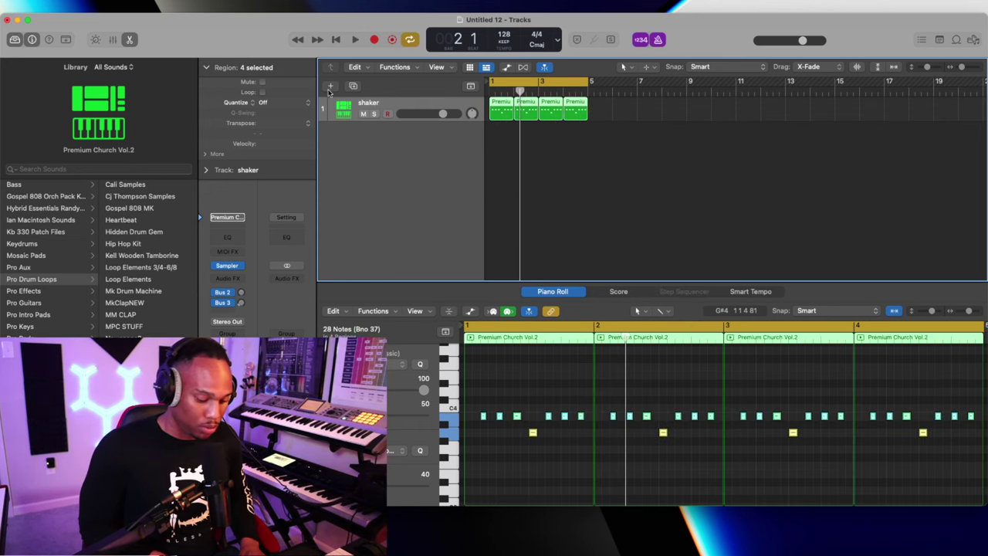
key("super+j")
key("space")
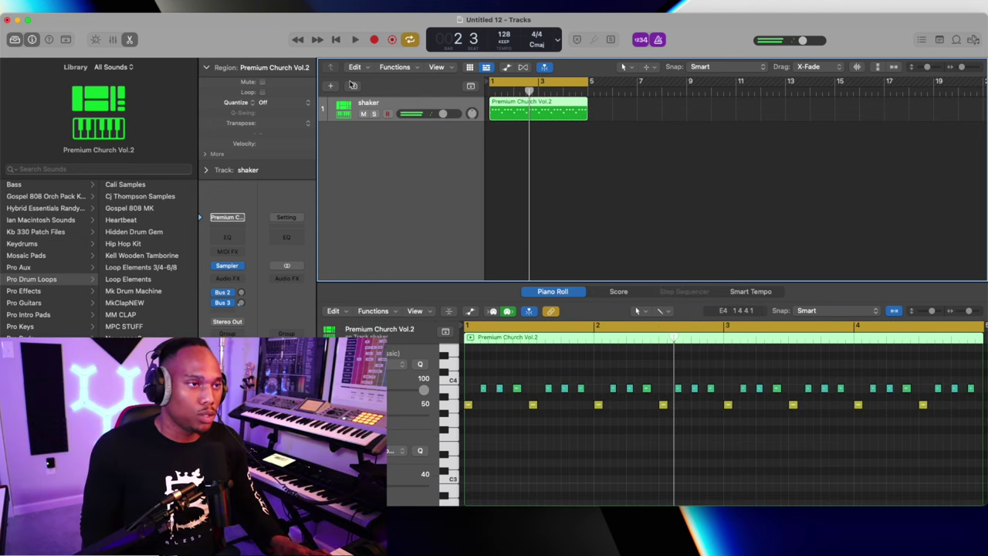
Add a new track and record the two-hit snap pattern over bars 1–5
left_click(352, 85)
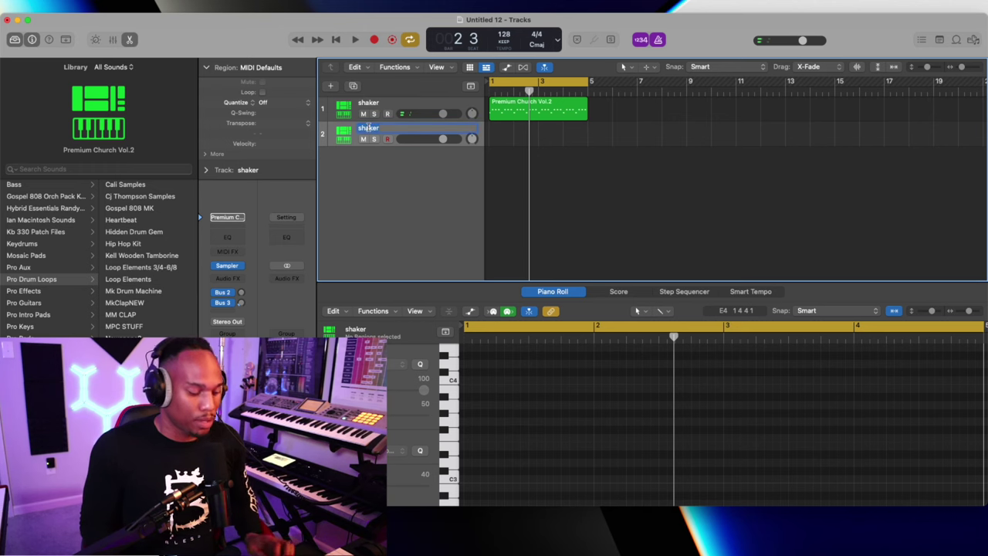
key("r")
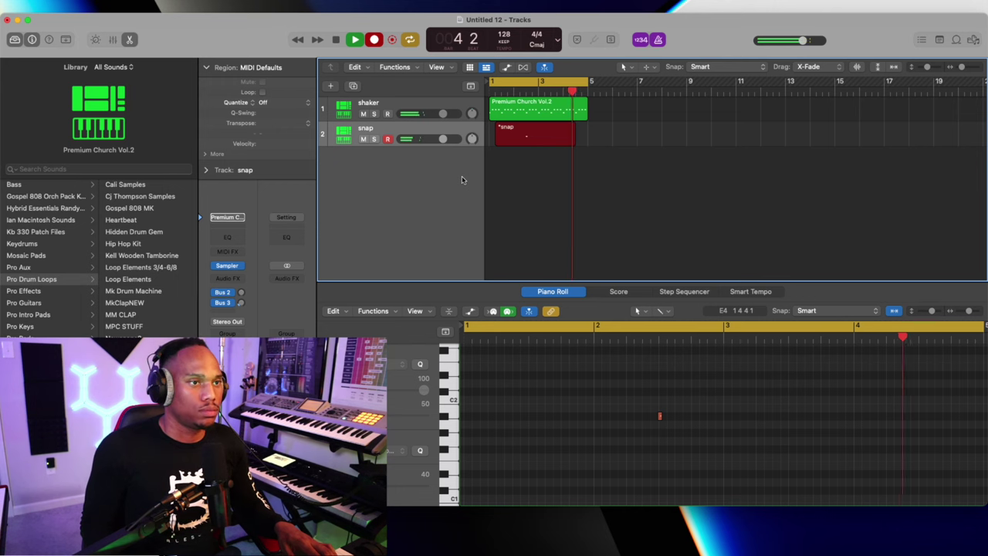
key("space")
key("super+a")
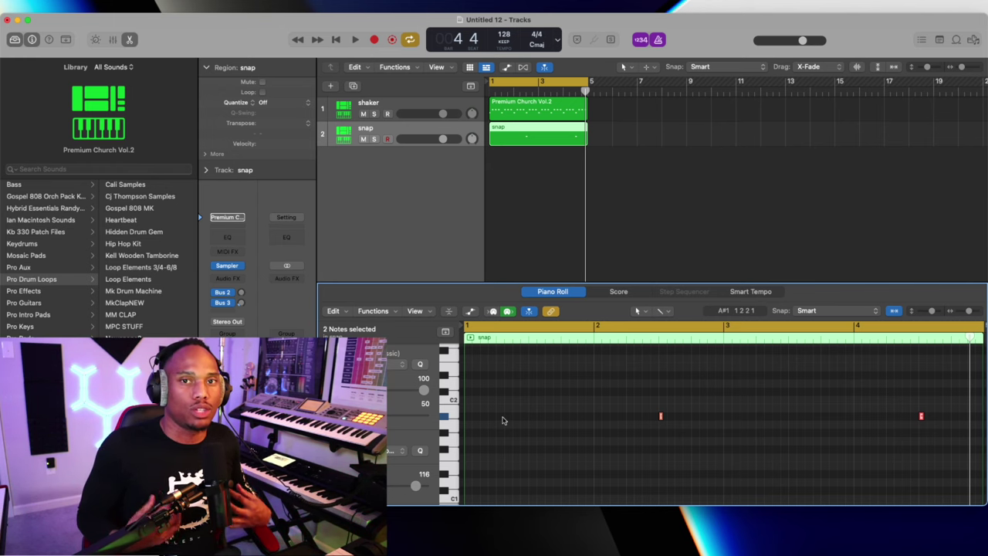
Copy the region to a third track named 'shaker 2' and lower that track's volume
left_click_drag(523, 408, 455, 172)
key("space")
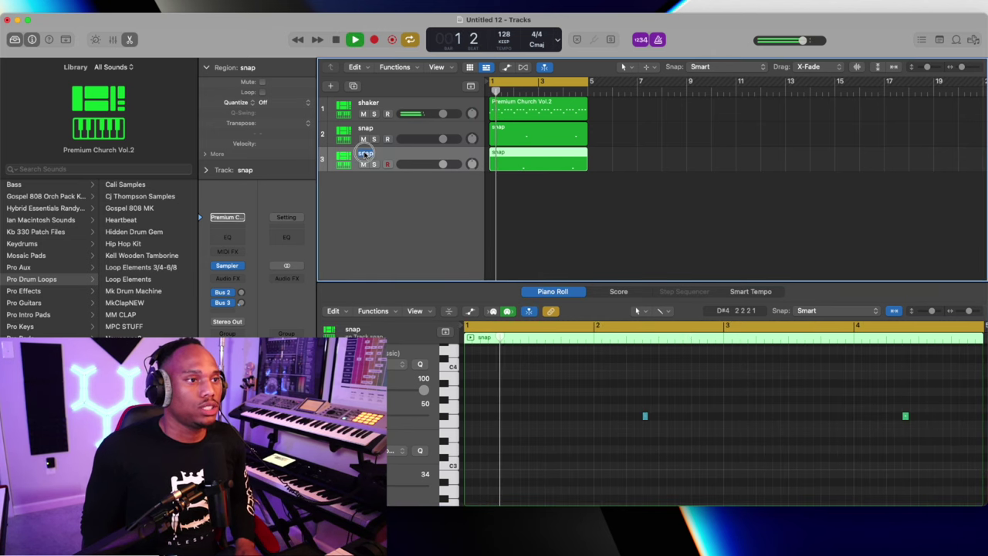
double_click(363, 153)
type("shaker 2")
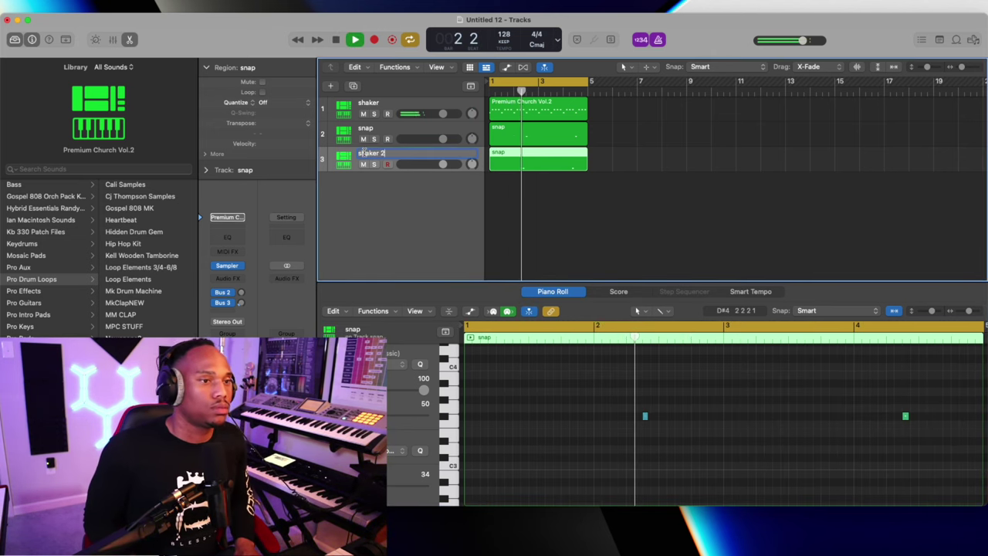
key("Return")
left_click_drag(442, 164, 433, 163)
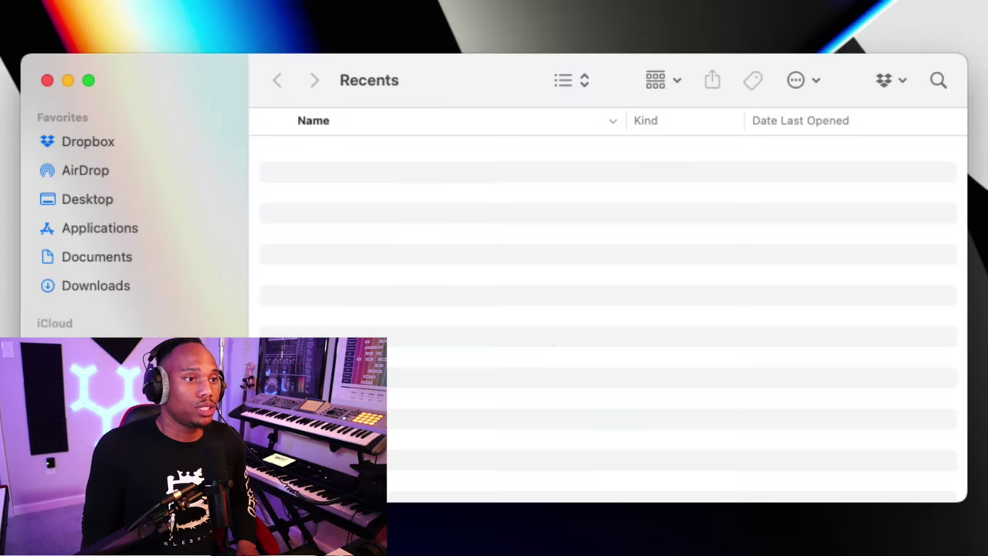
Browse from Downloads into Worship Pads and open the Worship Drone Pads folder in Finder
left_click(106, 200)
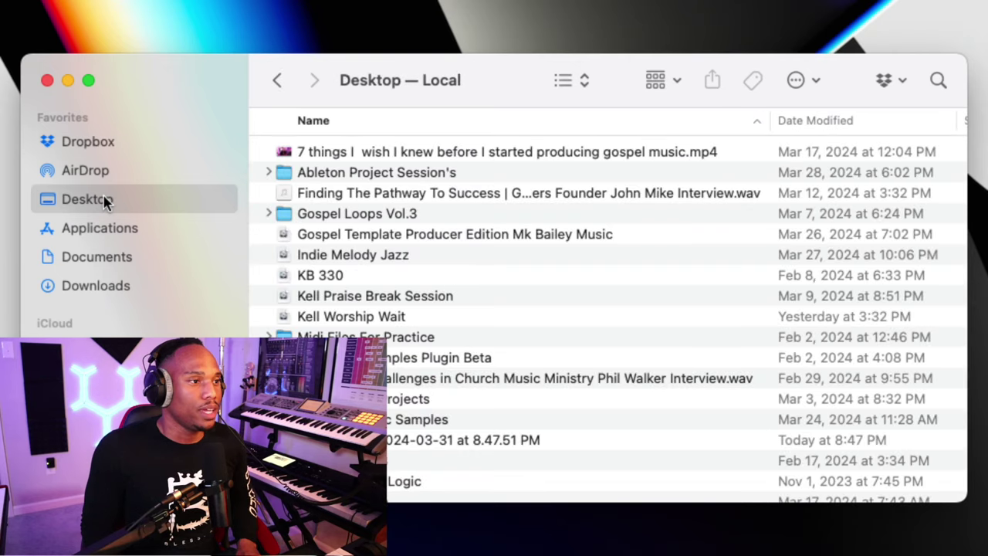
left_click(106, 257)
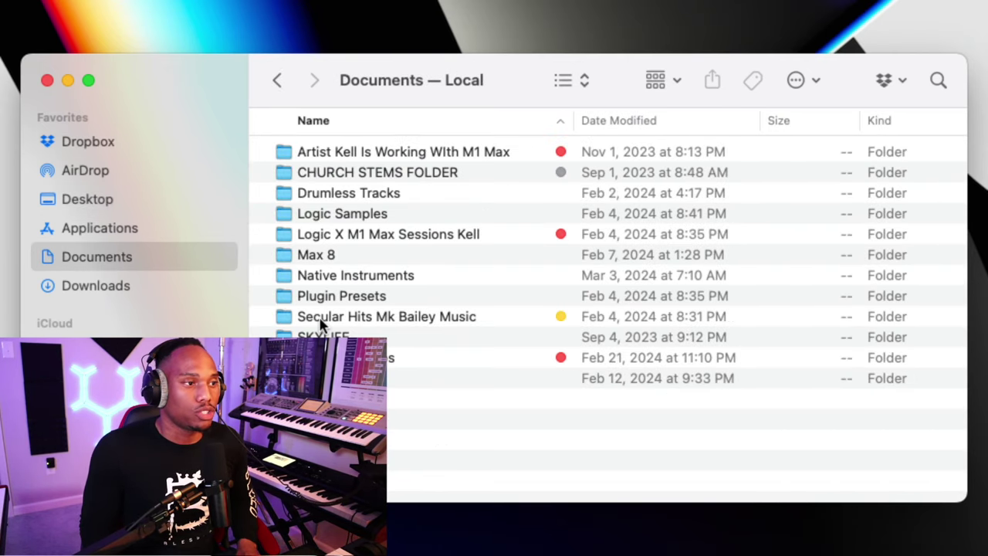
left_click(88, 286)
scroll(359, 286, "down", 1)
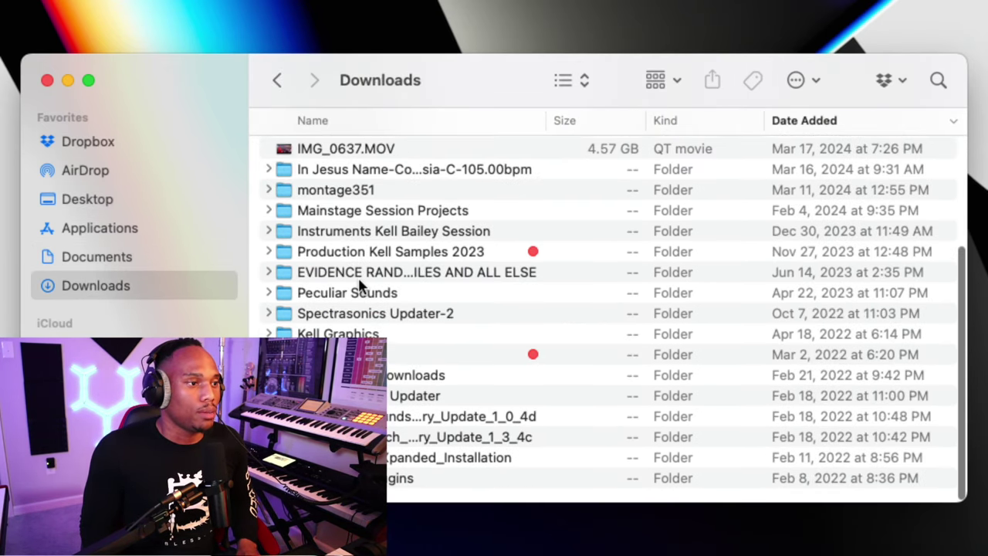
double_click(342, 358)
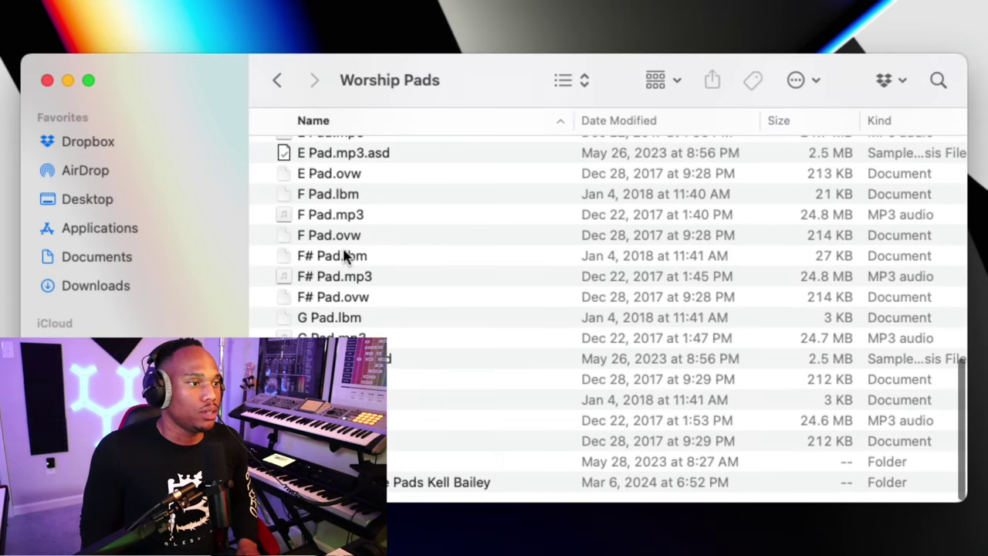
scroll(342, 258, "up", 10)
scroll(340, 247, "down", 6)
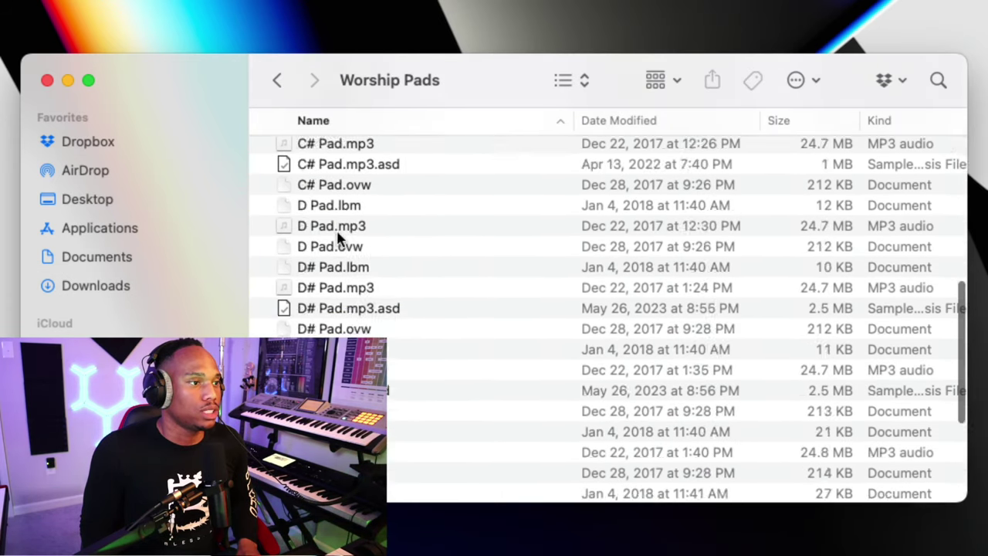
scroll(338, 236, "down", 5)
double_click(433, 478)
left_click(300, 297)
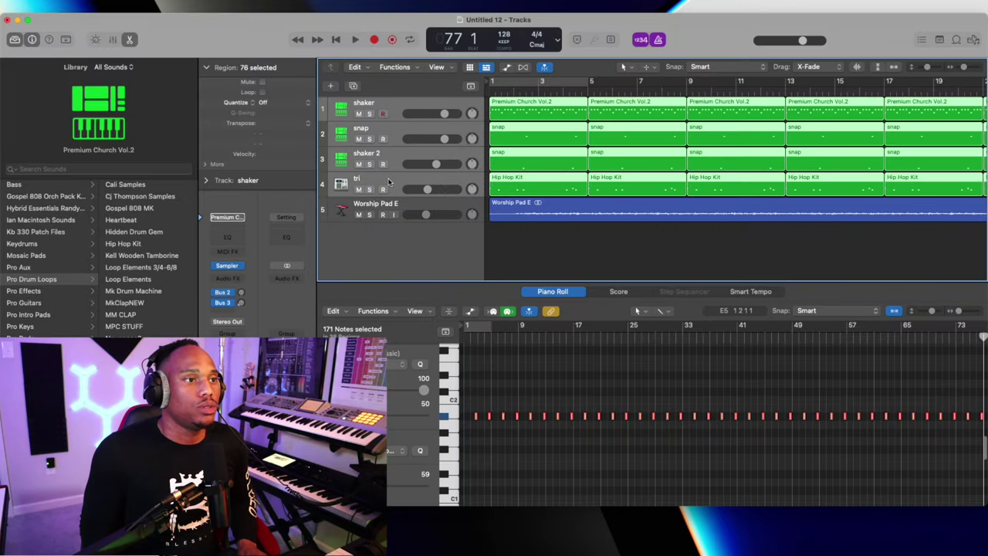
Group the shaker, snap, shaker 2 and tri tracks into a summing track stack and begin renaming it
right_click(390, 181)
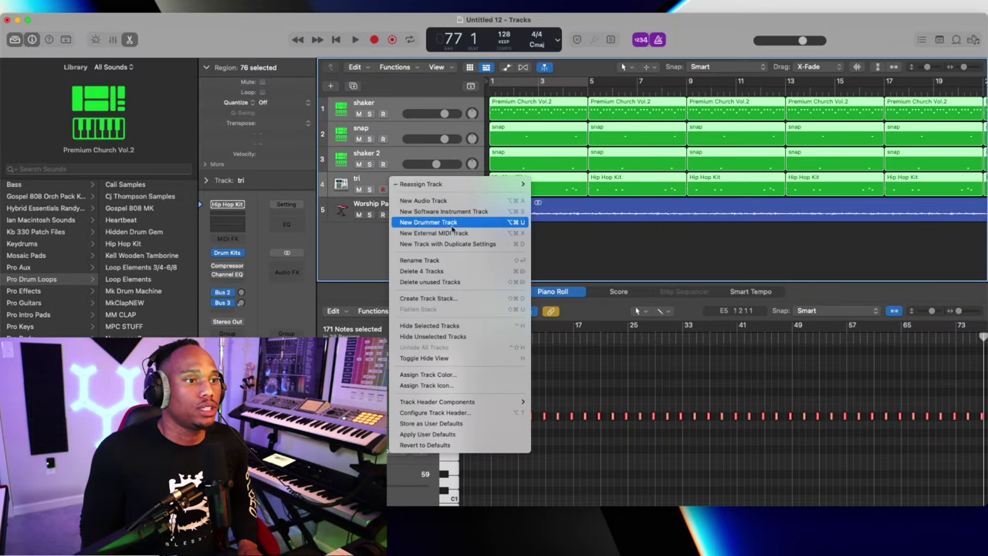
left_click(431, 299)
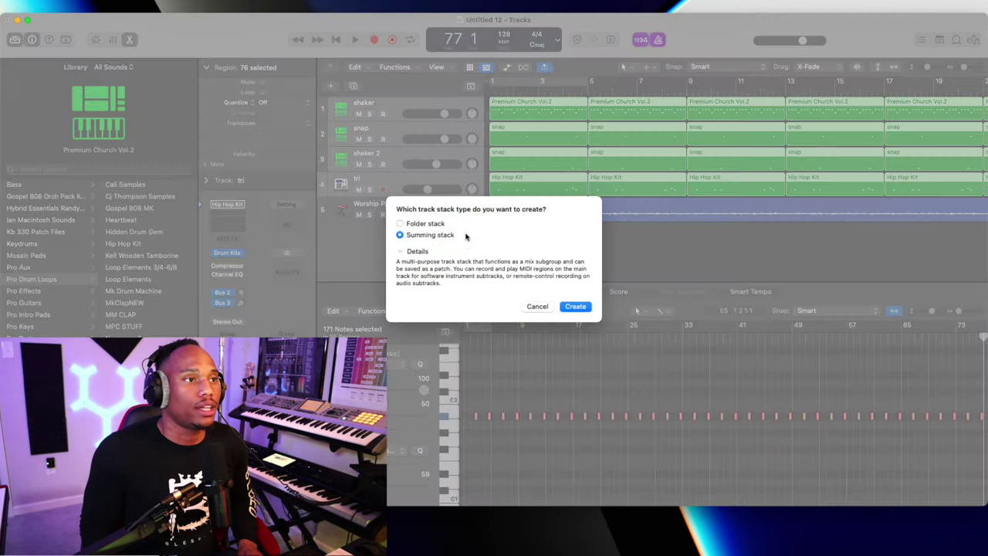
left_click(573, 306)
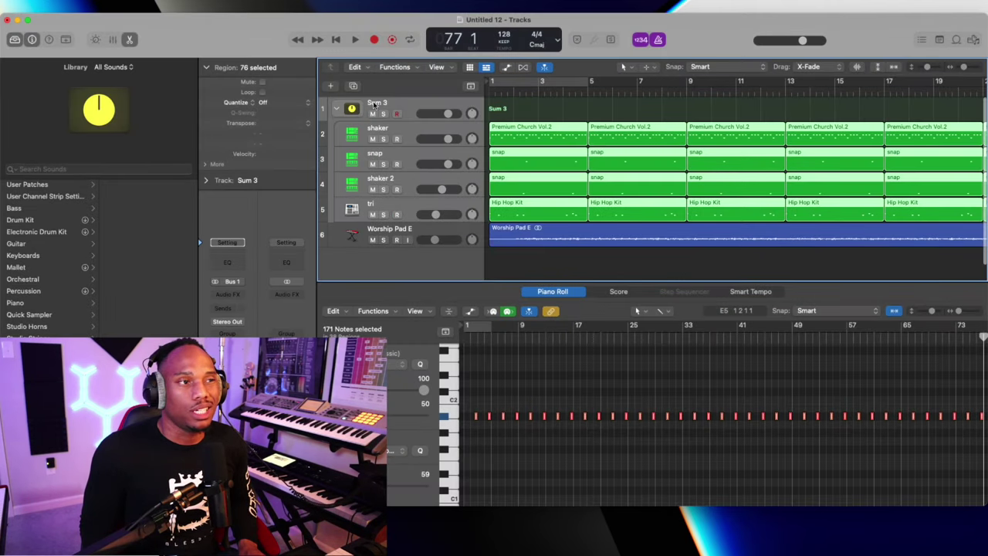
double_click(377, 102)
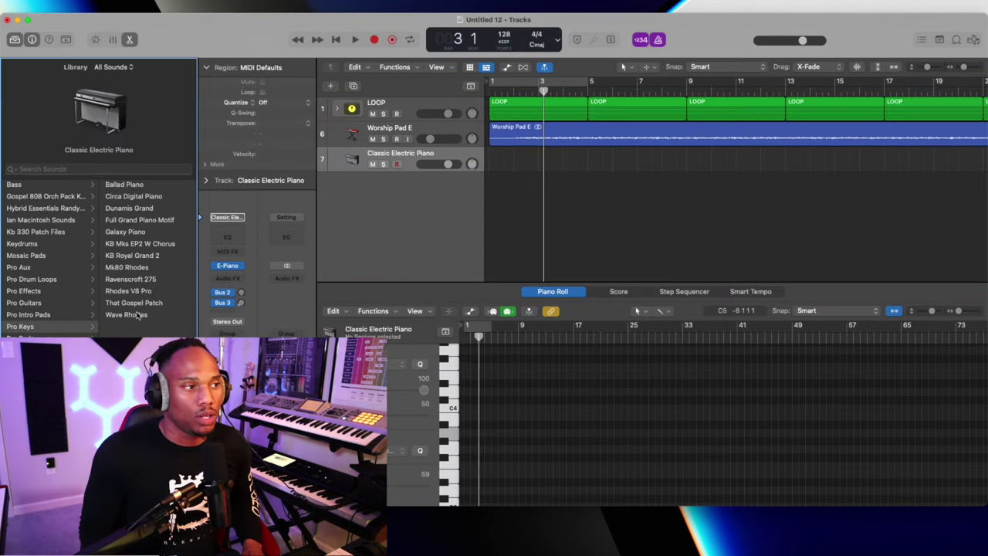
Load That Gospel Patch on the keys track and add a new track playing Ravenscroft 275
left_click(133, 303)
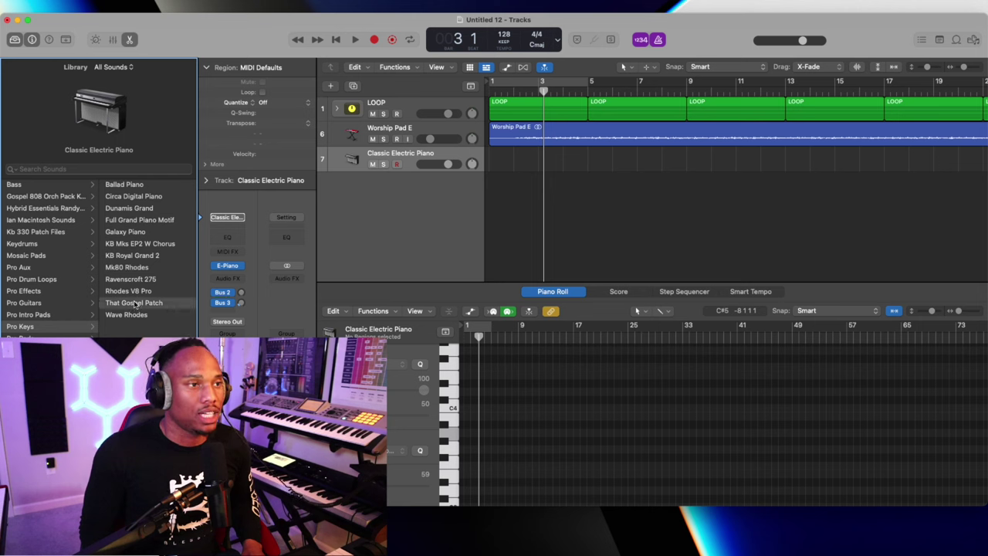
double_click(392, 209)
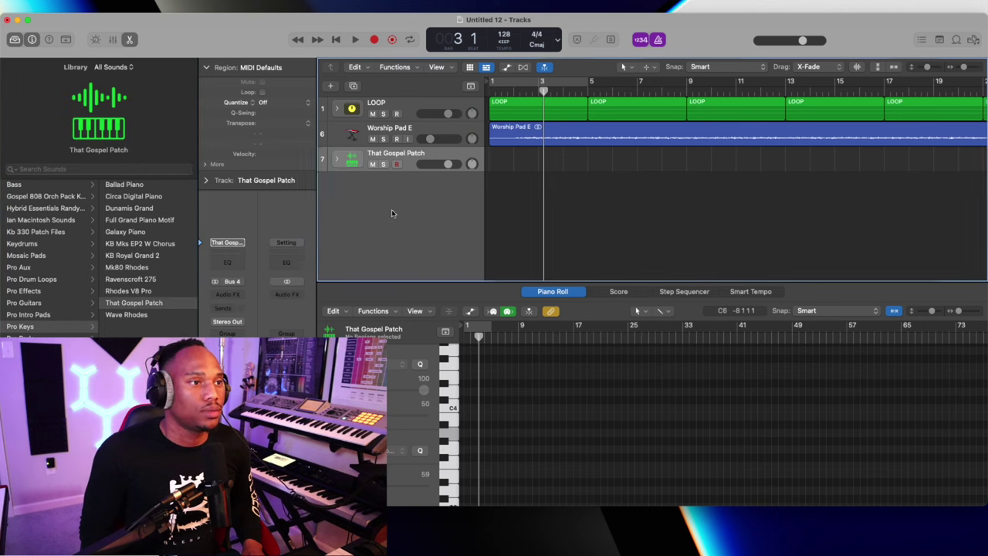
left_click(108, 167)
type("RAVEN")
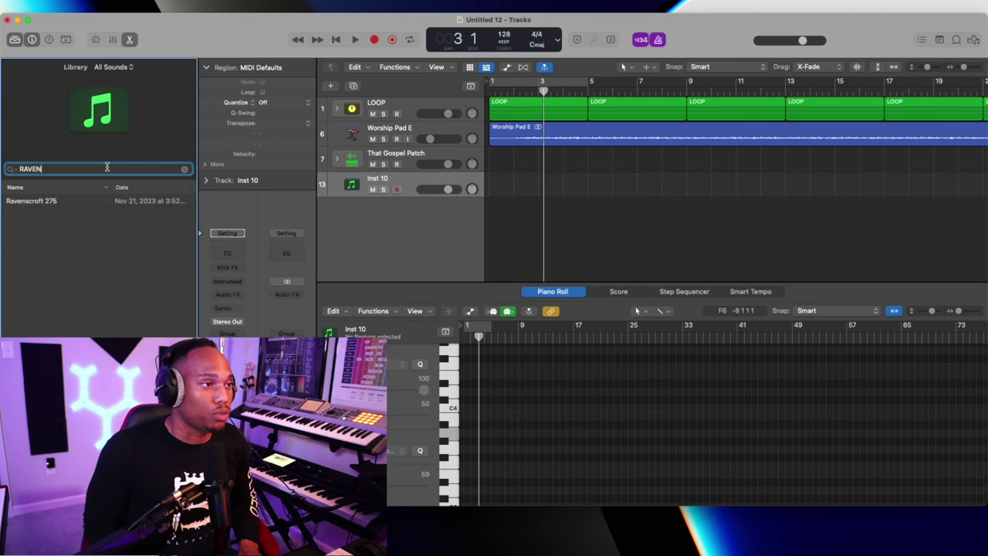
left_click(52, 200)
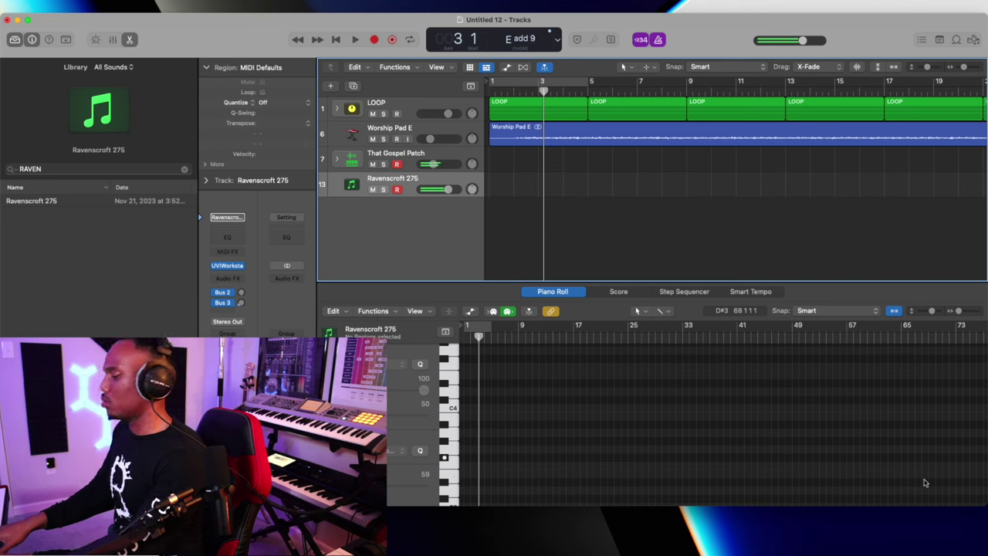
Stop playback and start recording the keys part on both piano tracks
key("space")
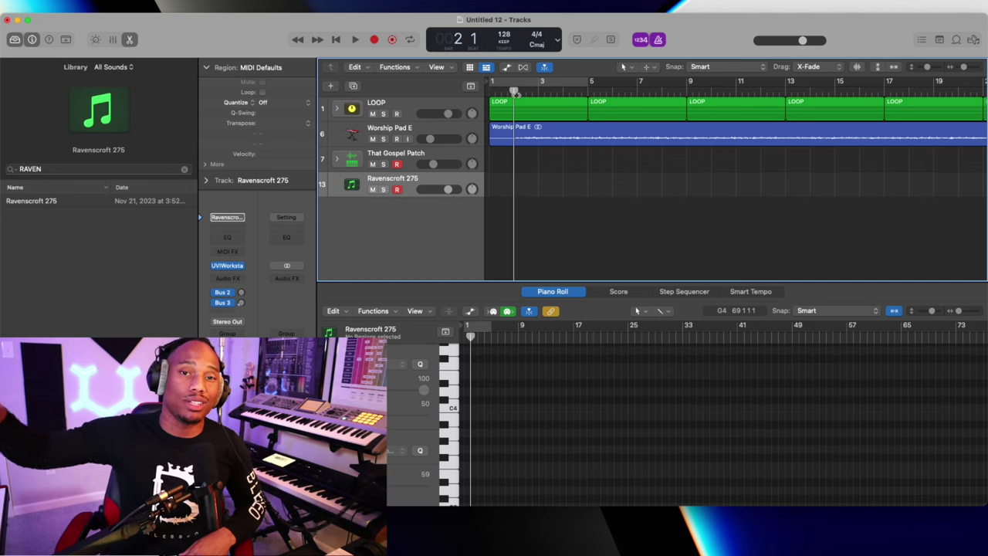
key("r")
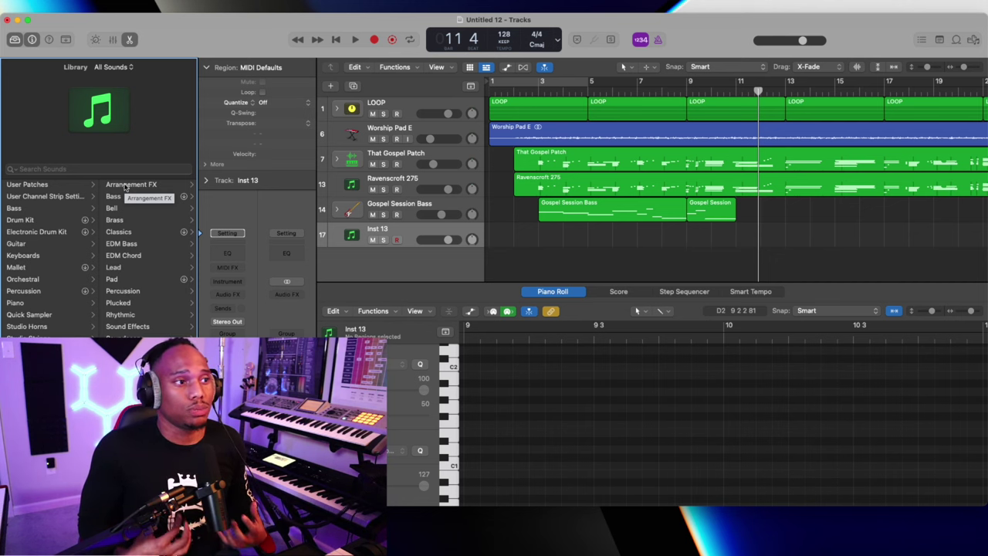
Move the playhead back to bar 2
left_click(514, 88)
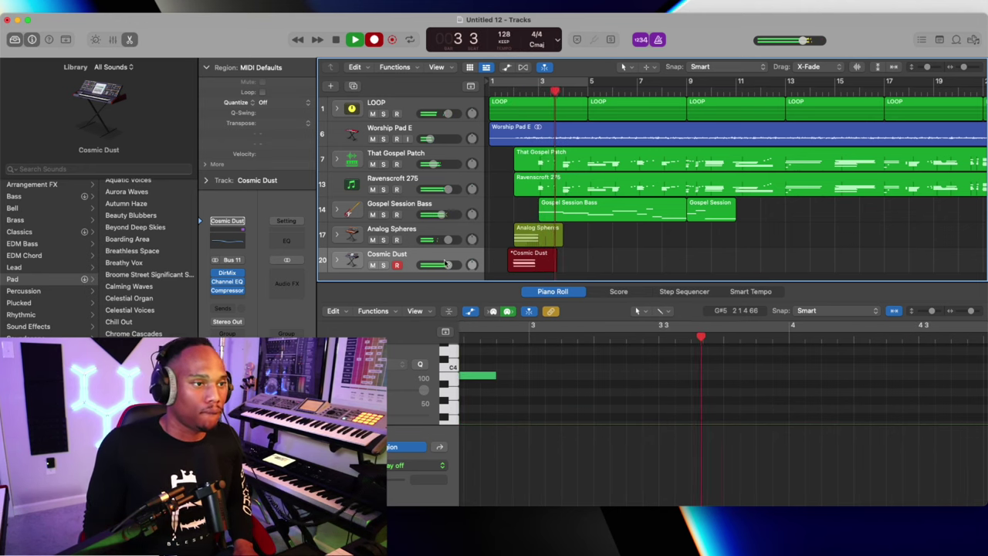
Turn down the Cosmic Dust track volume and try the Deep Water Pad sound
left_click_drag(448, 266, 441, 265)
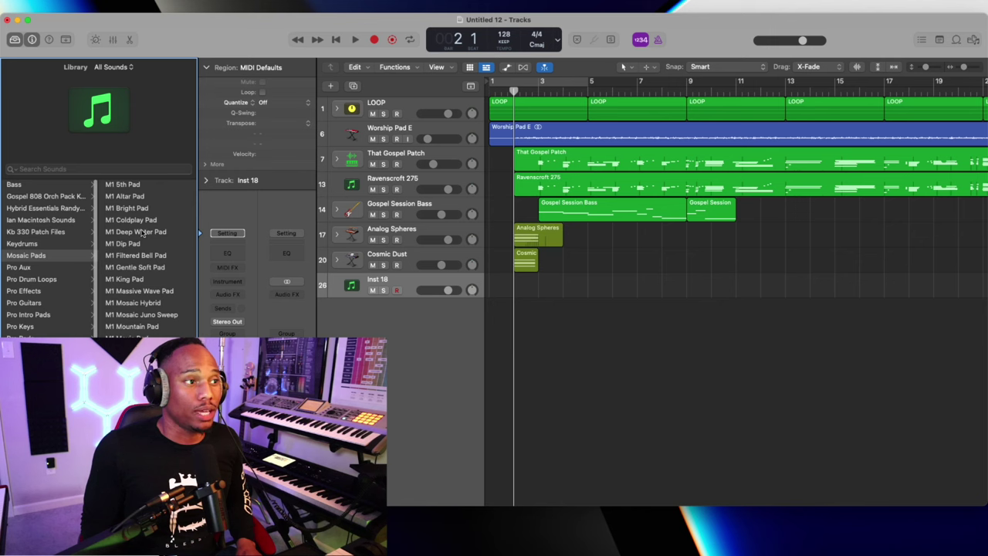
left_click(142, 232)
Load the M1 Massive Wave Pad sound, lower it to -1.3 dB, and record a pad part over bars 3–11
left_click(136, 291)
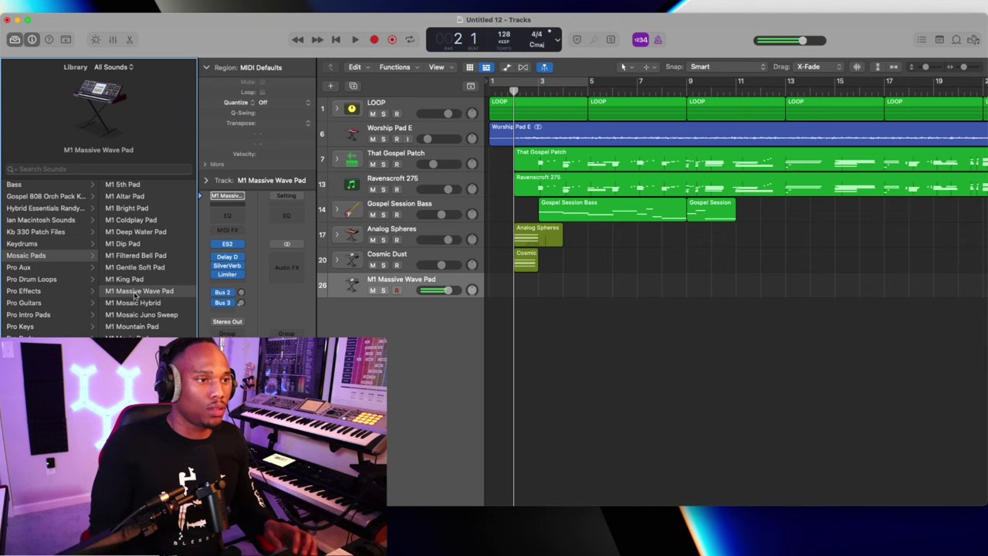
left_click_drag(448, 291, 446, 292)
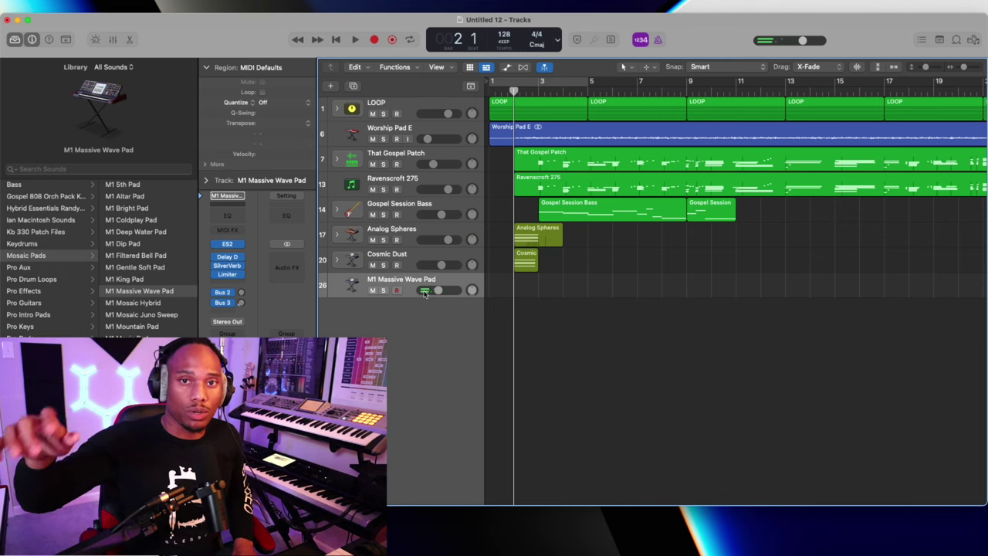
key("r")
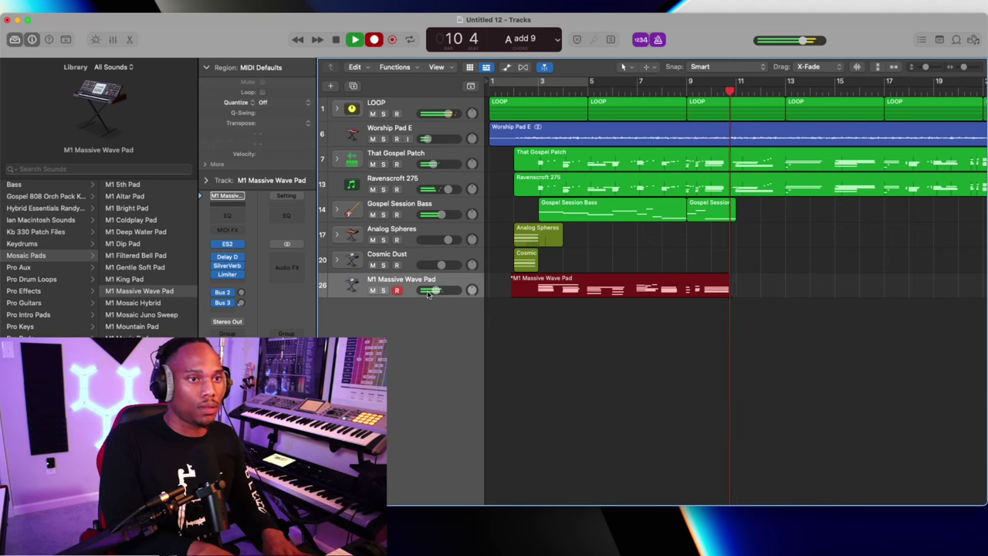
key("space")
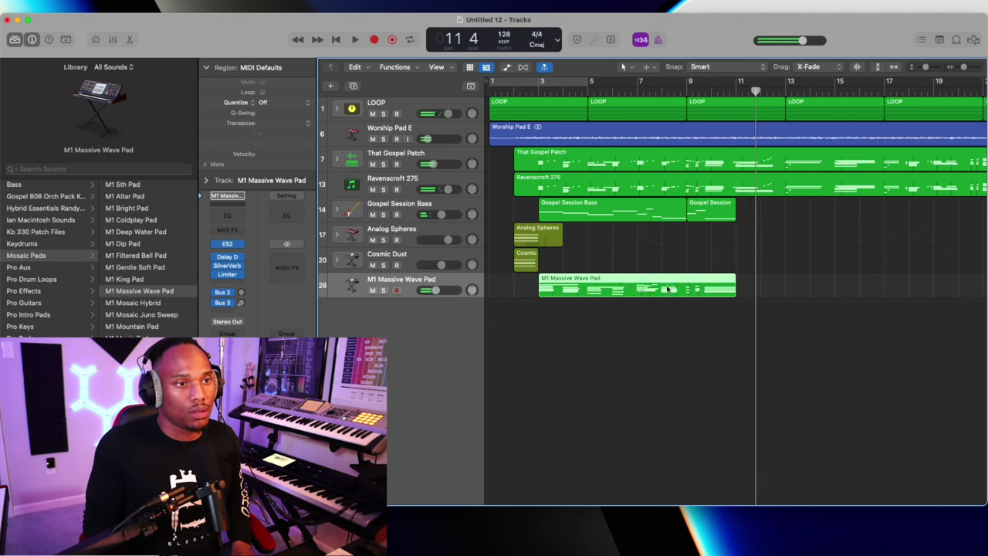
left_click(331, 86)
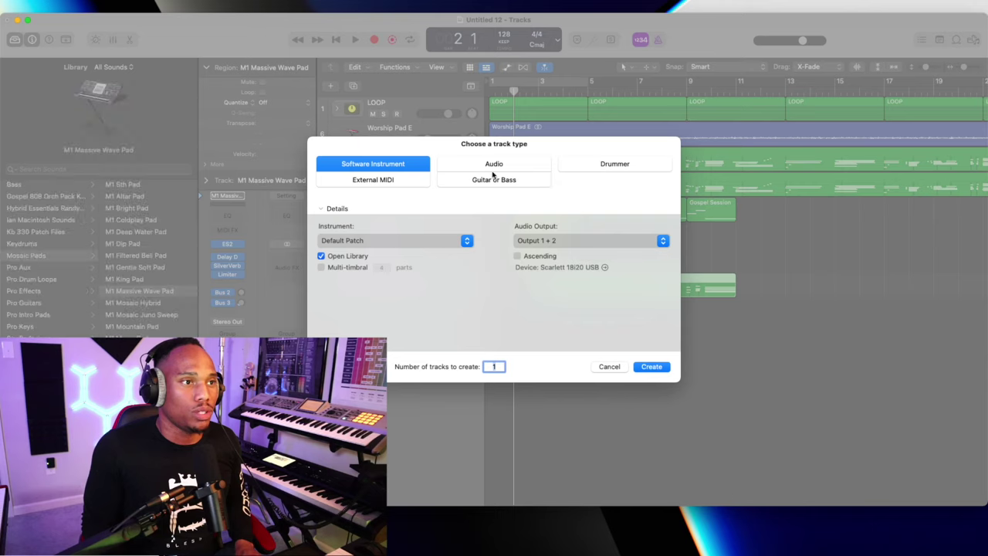
Create a new audio track and record an aux lead take starting at bar 3
left_click(498, 164)
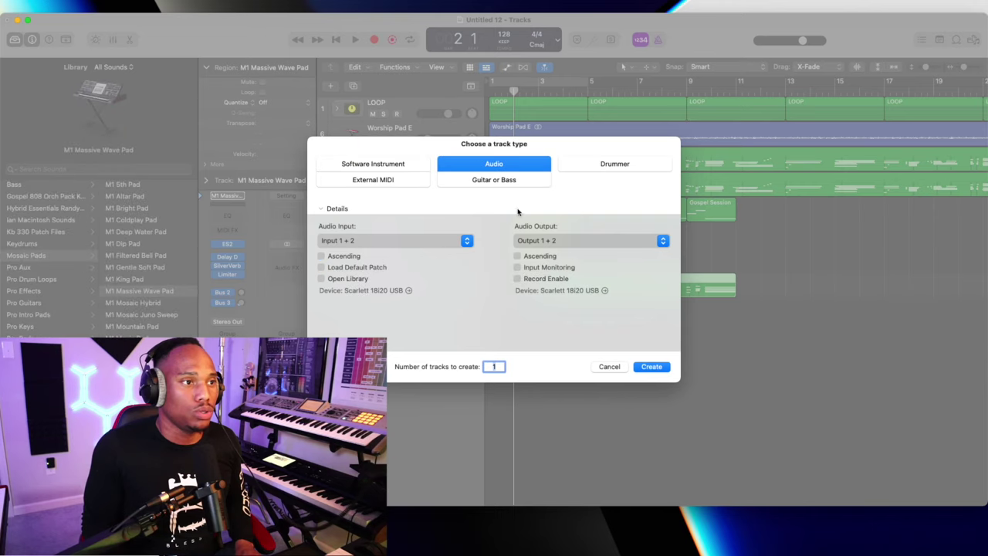
left_click(653, 370)
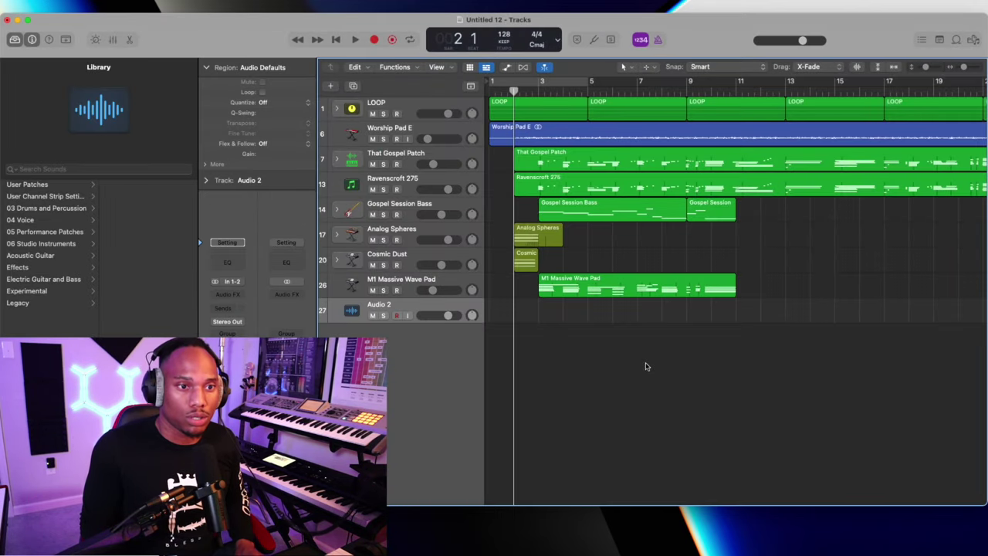
left_click(538, 90)
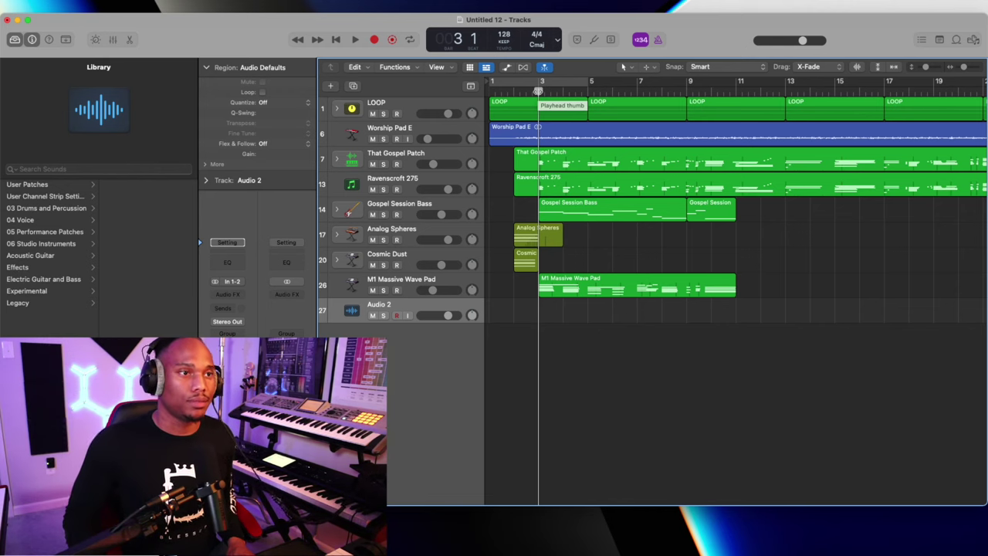
key("r")
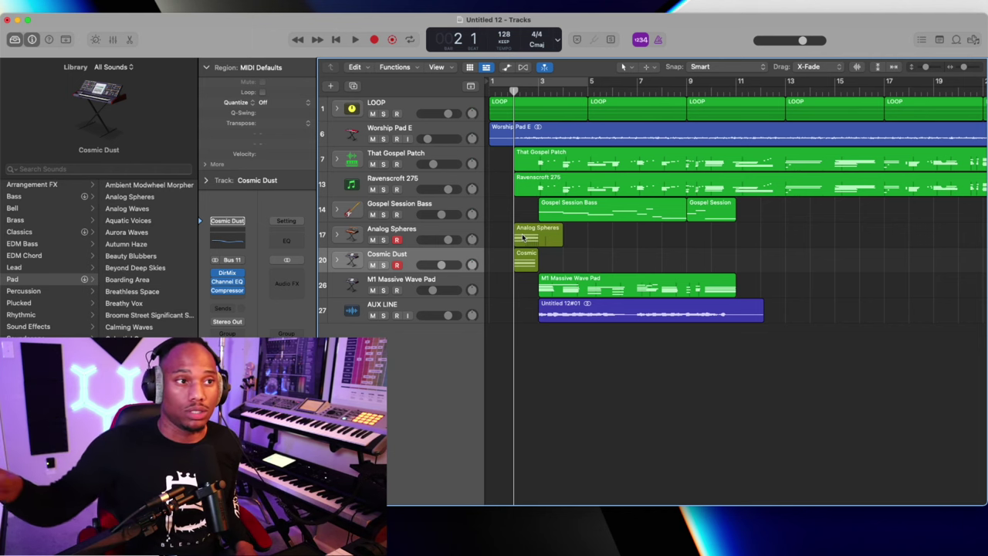
Play the arrangement and punch in Analog Spheres and Cosmic Dust takes from bar 10
key("space")
key("r")
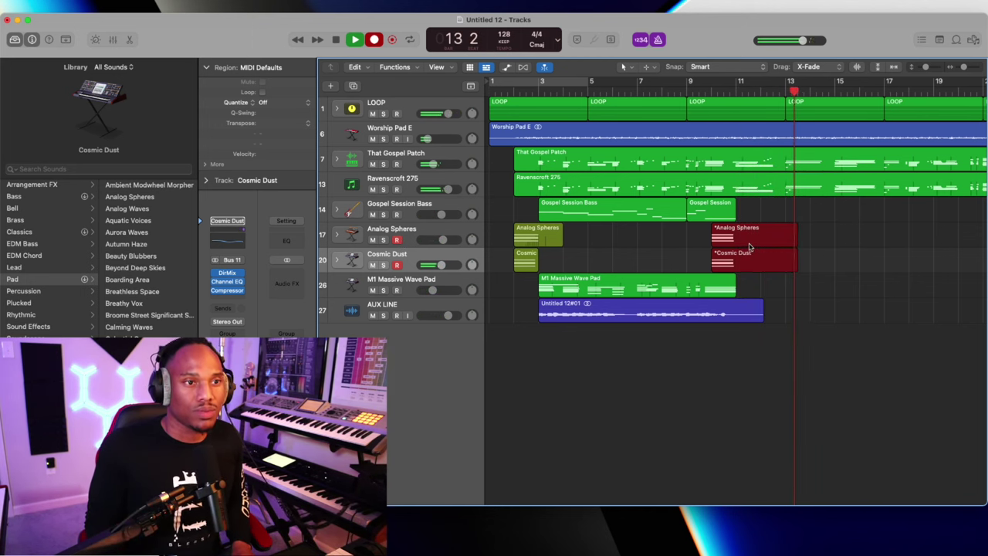
scroll(751, 244, "right", 5)
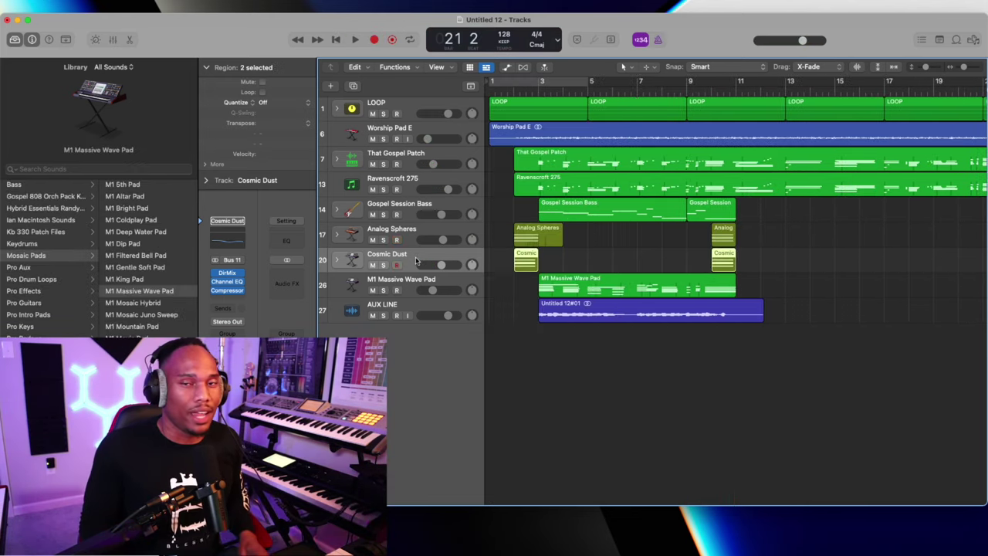
Add a software instrument track with the Hip Hop Kit sound and record a chime part
left_click(415, 261)
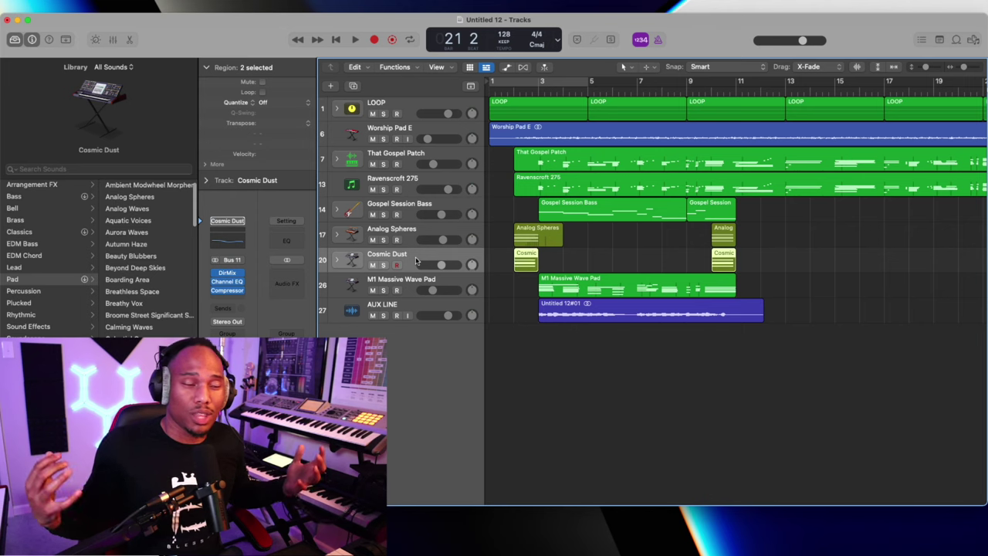
left_click(330, 86)
left_click(413, 166)
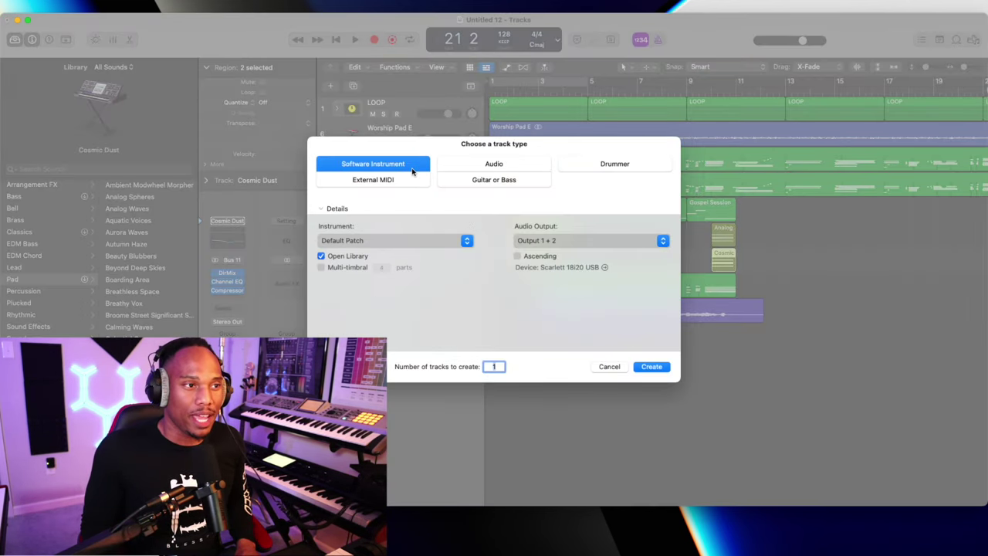
left_click(651, 367)
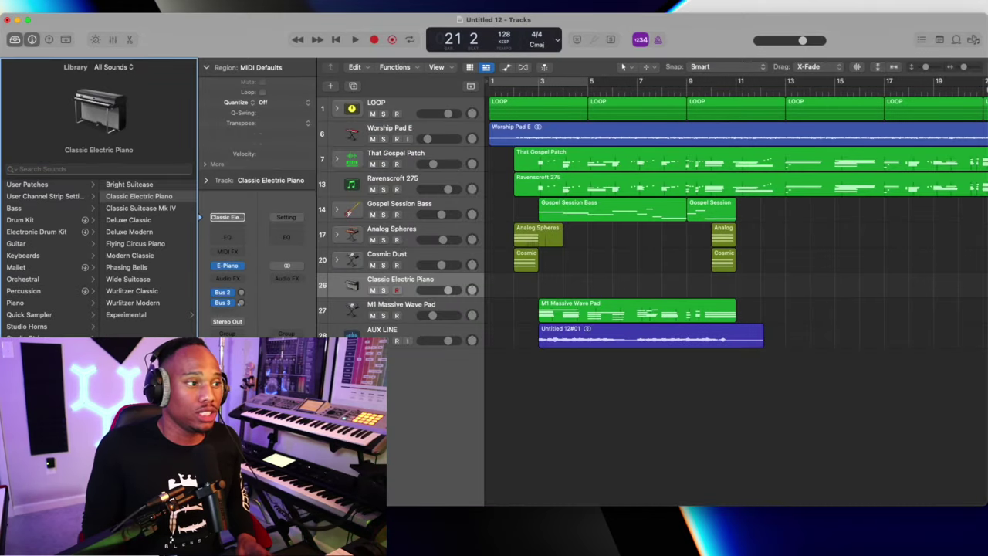
left_click(112, 186)
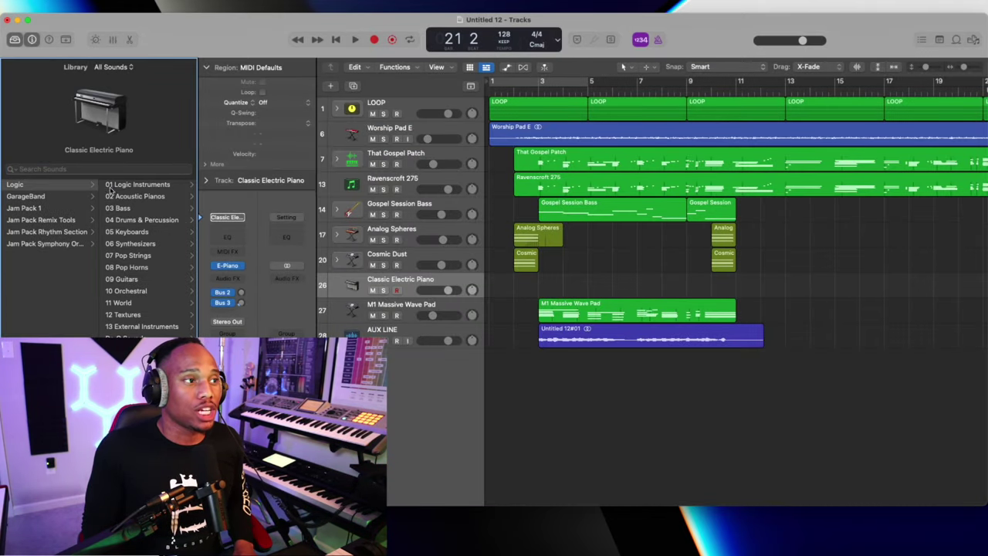
left_click(144, 197)
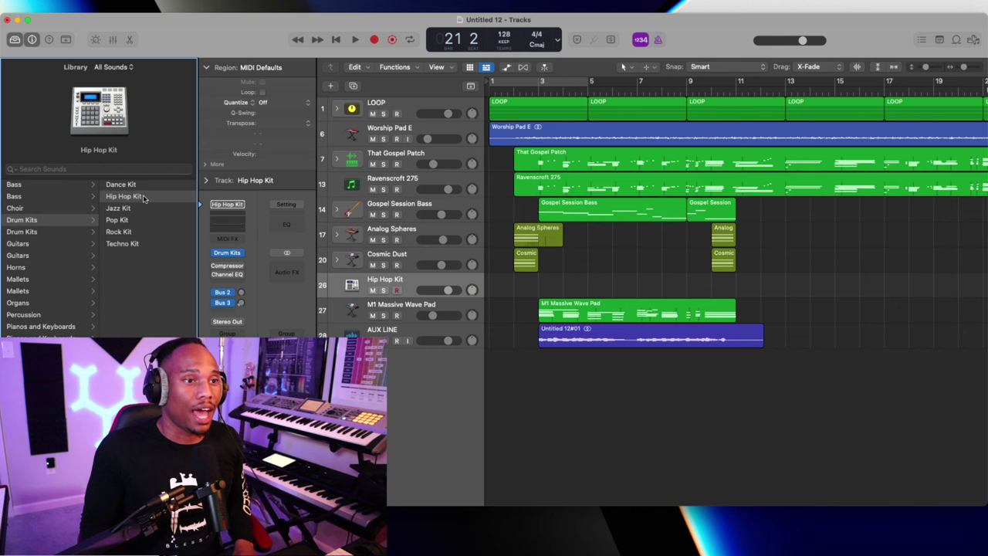
left_click(712, 91)
key("r")
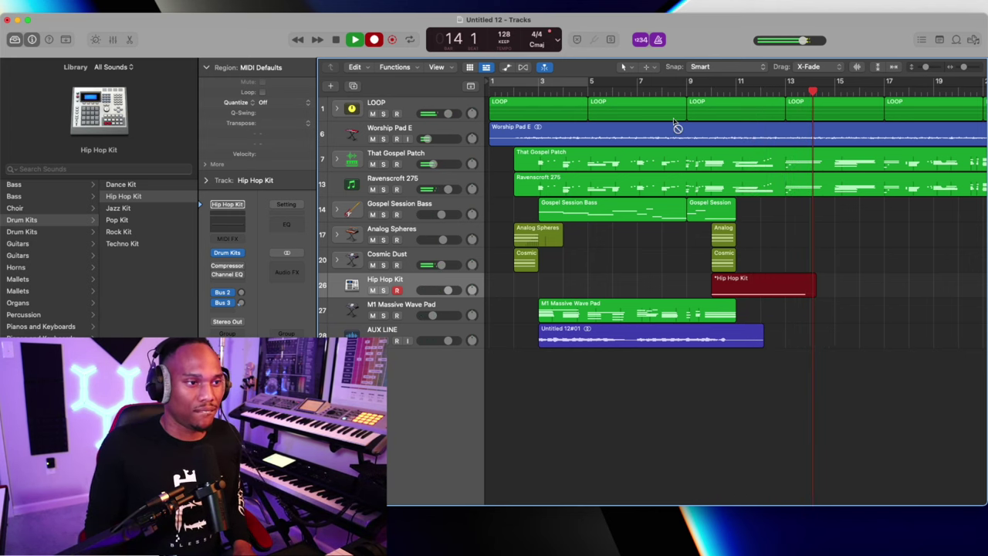
key("space")
Add another instrument track with Gospel Bells 50 at -6.8 dB and record a bells part
double_click(396, 353)
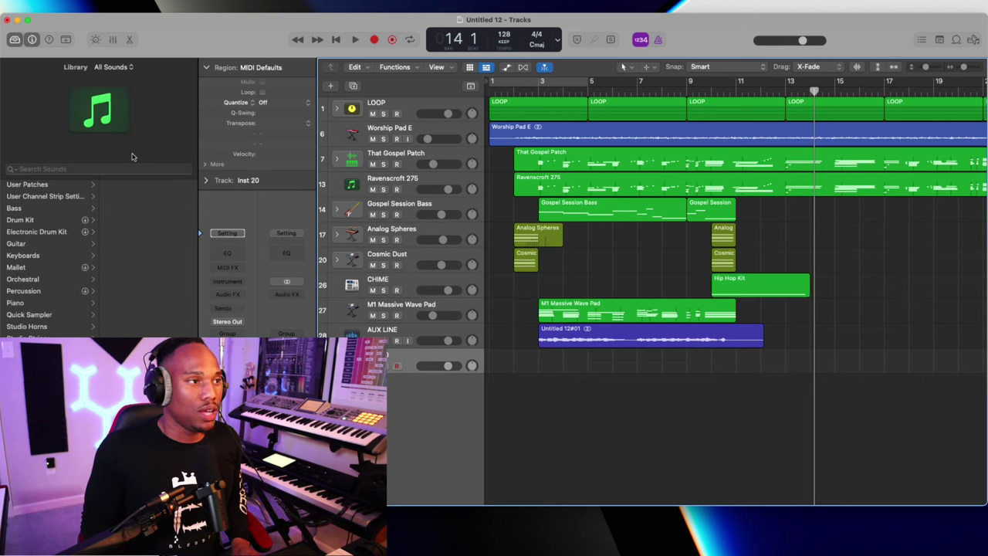
left_click(39, 196)
left_click(131, 196)
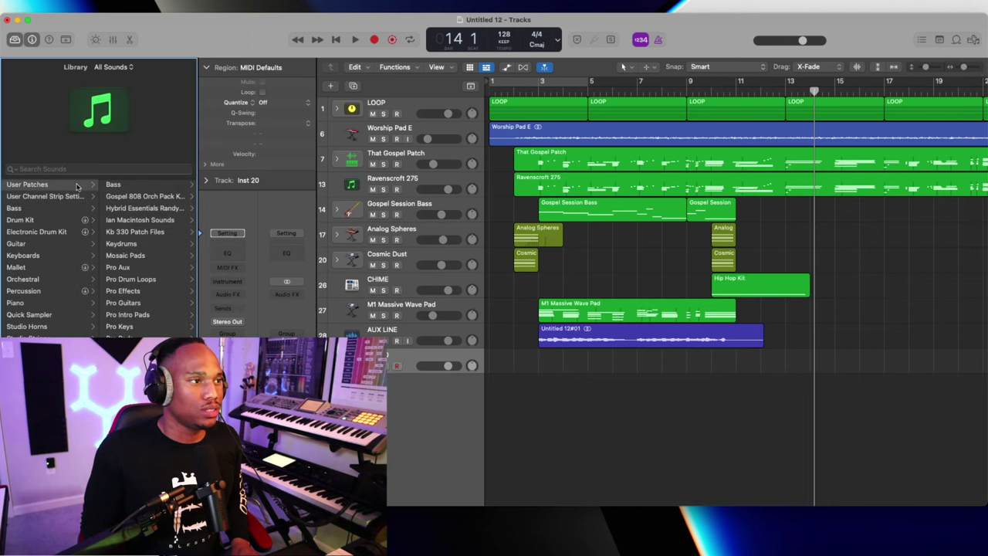
left_click(129, 196)
left_click_drag(448, 365, 438, 365)
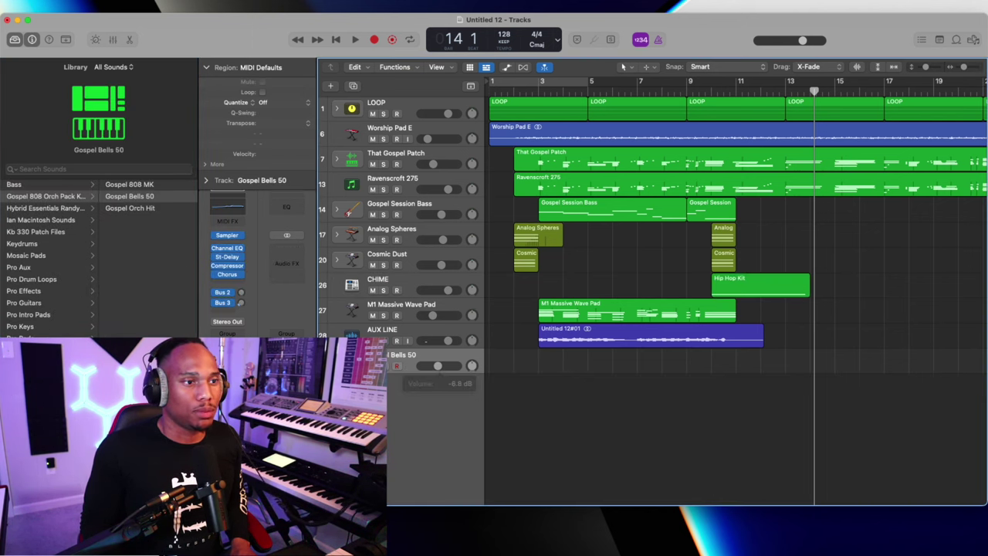
key("r")
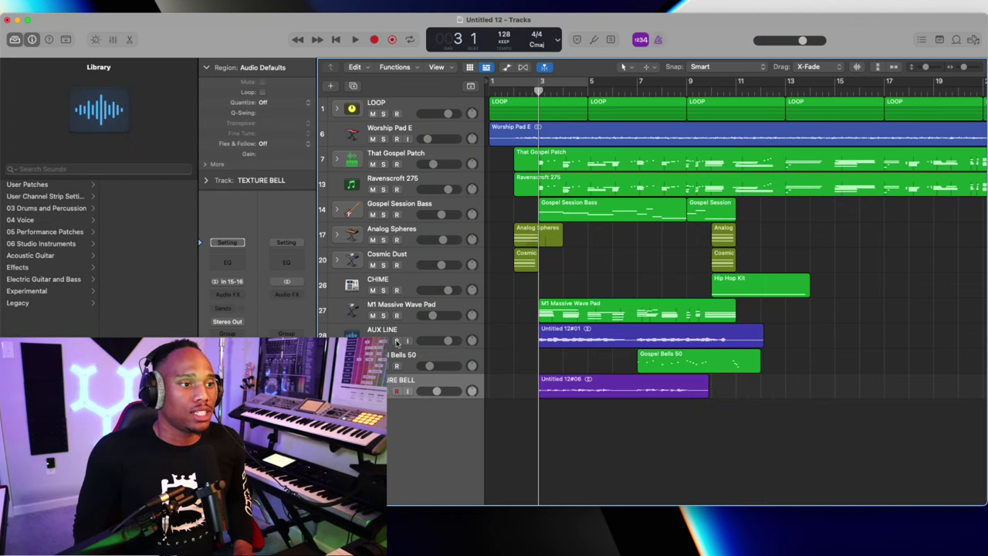
Record a TEXTURE PAD take over bars 3–12, soloing the bell and pad takes to check them
key("ctrl+s")
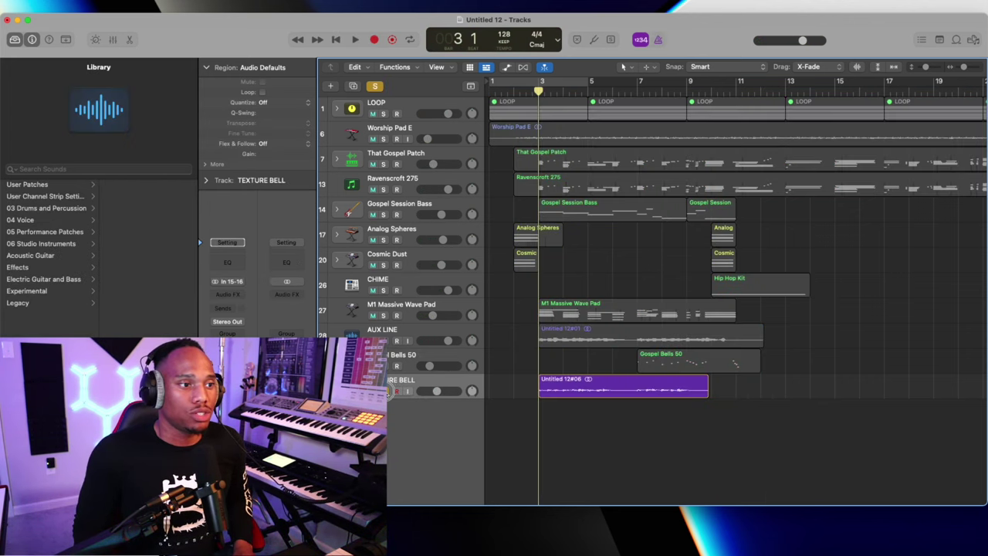
key("space")
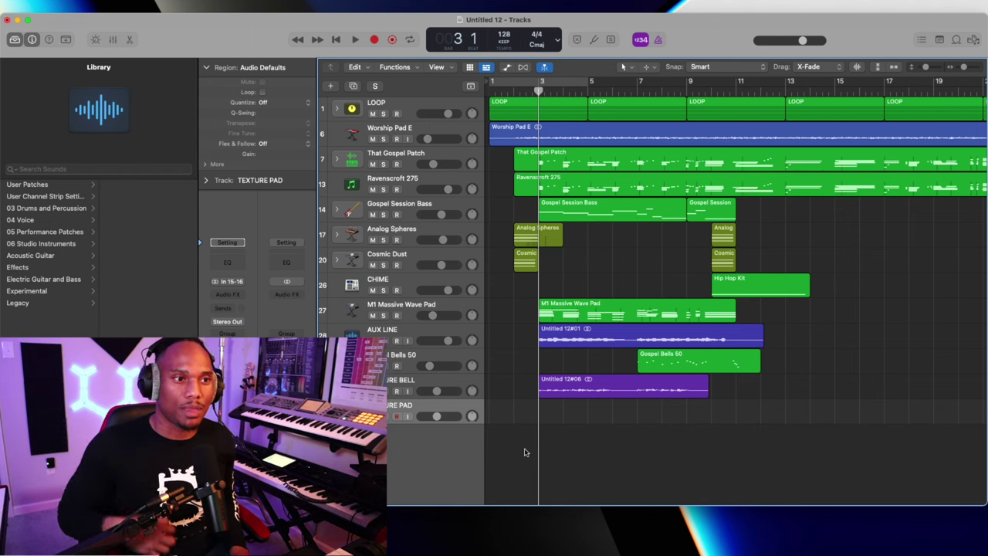
key("r")
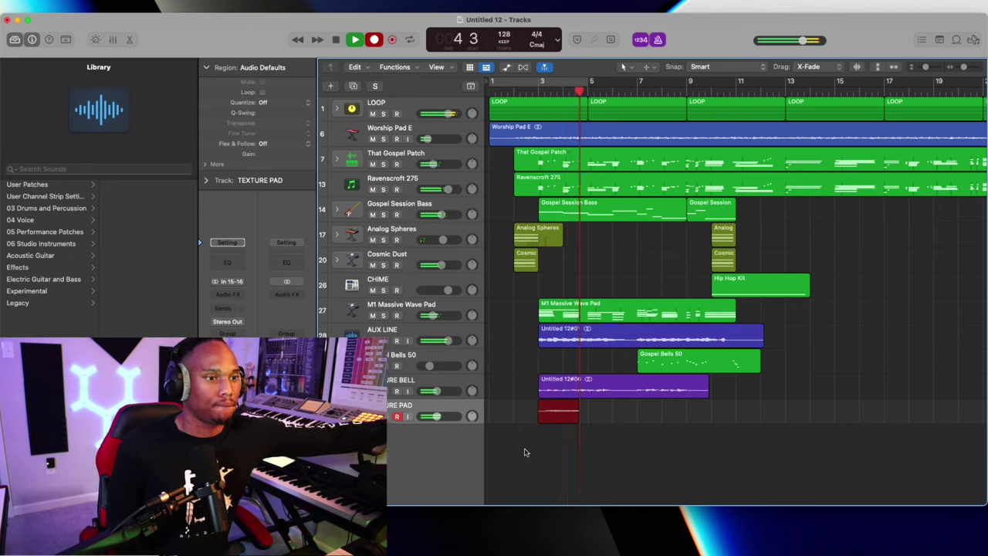
key("ctrl+s")
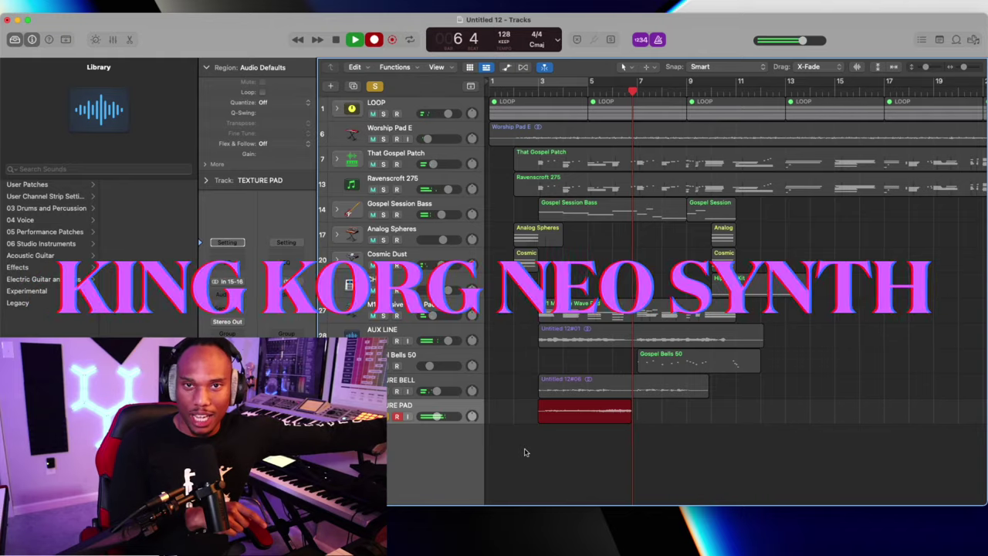
key("ctrl+s")
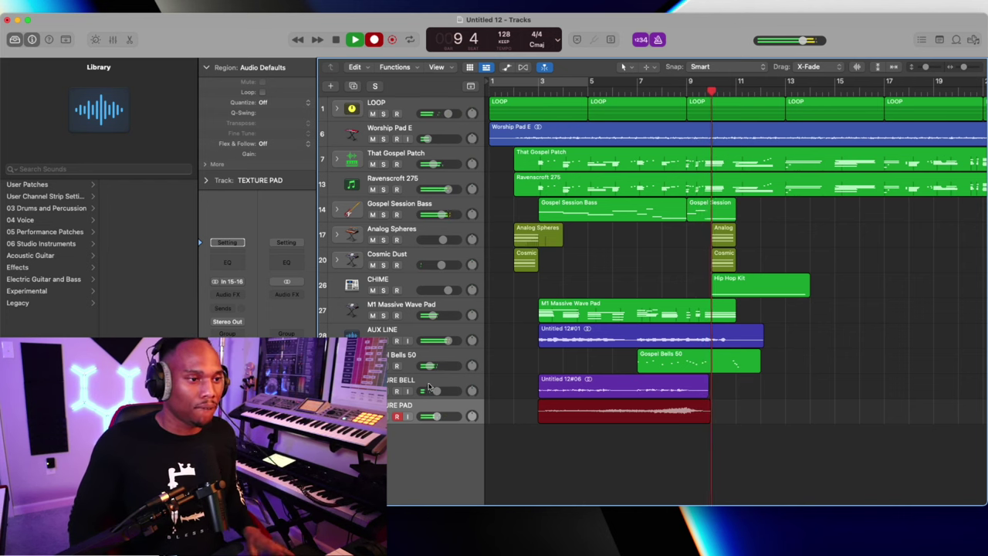
mouse_move(421, 416)
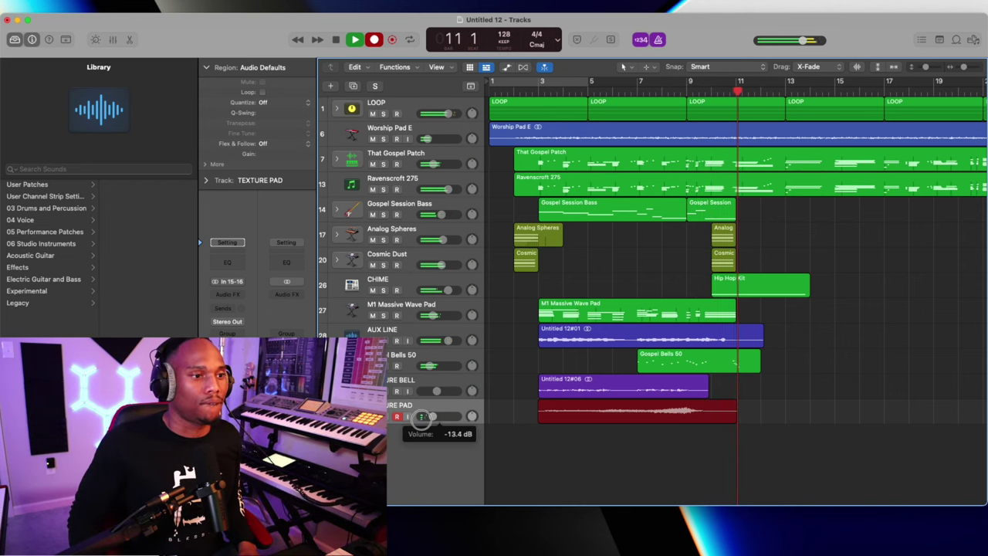
key("space")
key("alt+super+s")
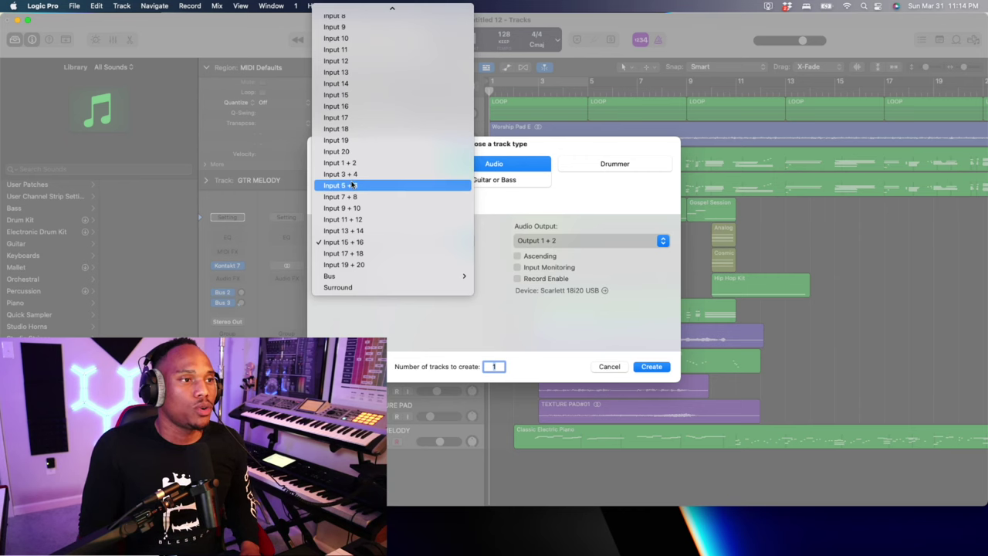
Choose the input for a new audio track and record a take through bar 15
left_click(353, 186)
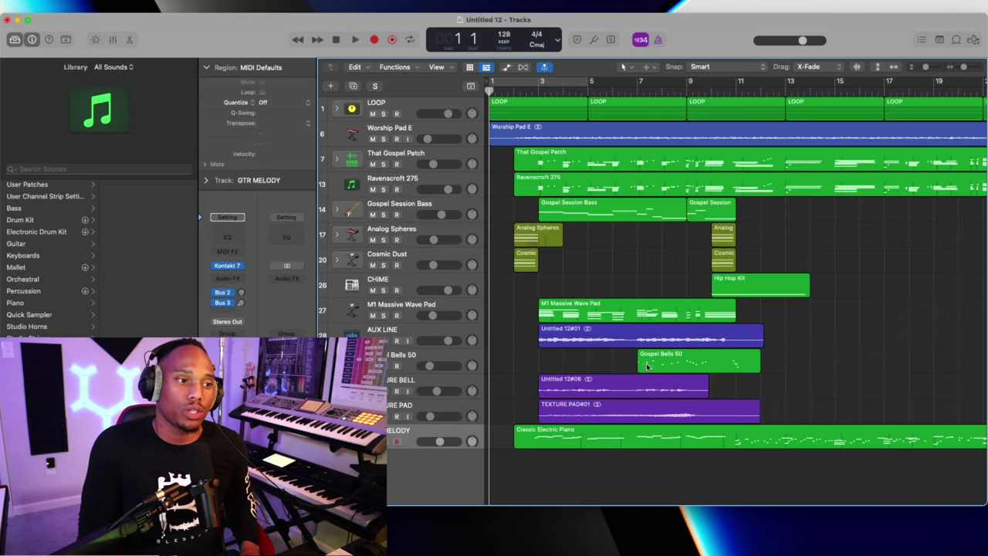
key("alt+super+a")
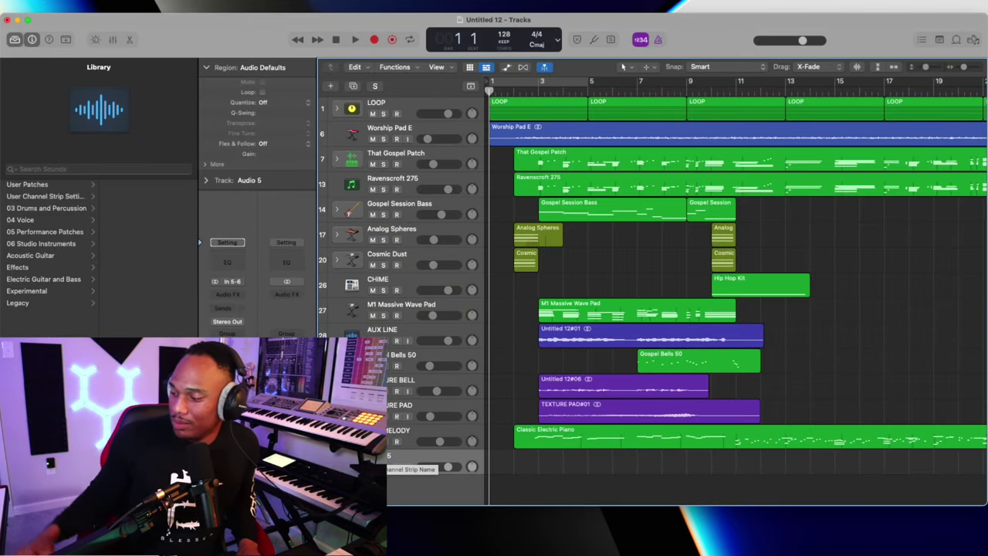
key("r")
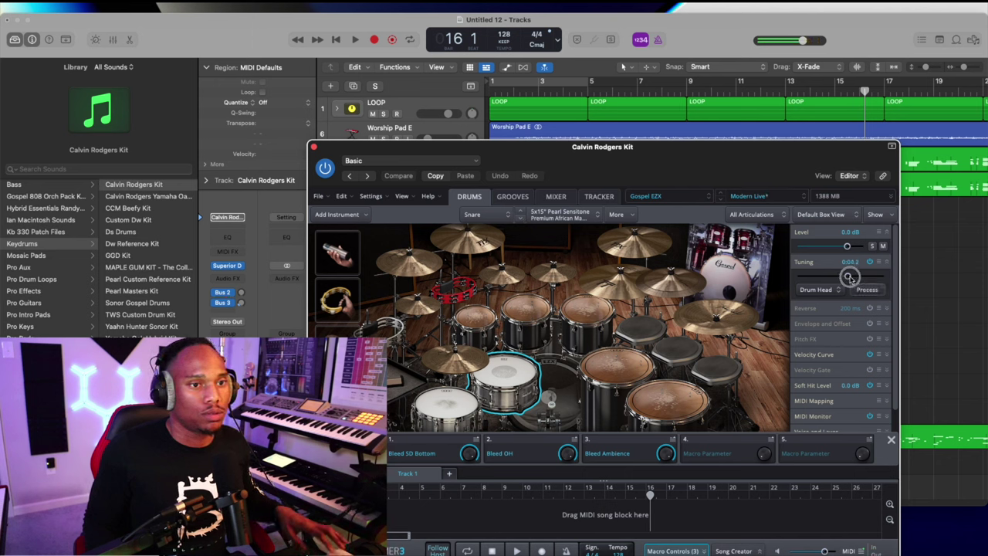
Replace the Calvin Rodgers Kit snare with the 6.5x14" Pearl Sensitone Premium drum
left_click(522, 217)
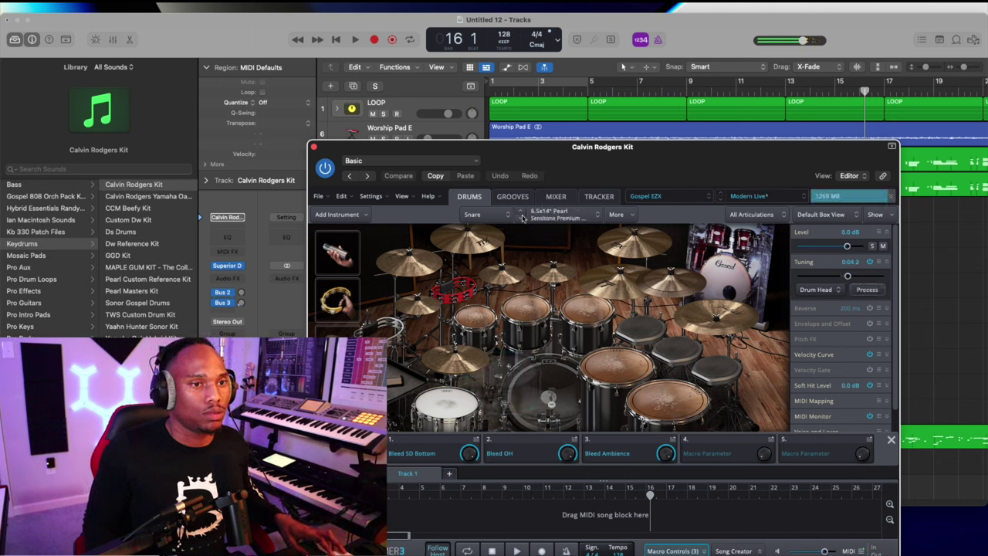